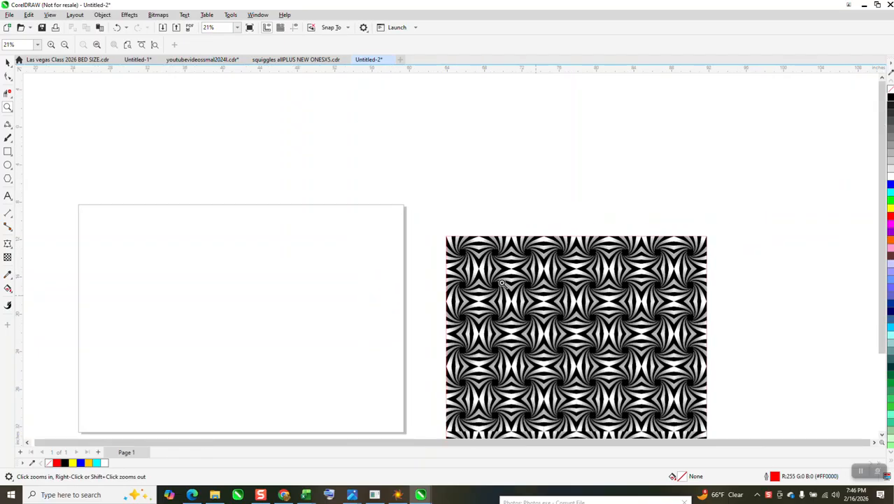
Draw a square about 18.1 inches wide centered on the page, plus a concentric copy about 3.5 inches wide
left_click(7, 151)
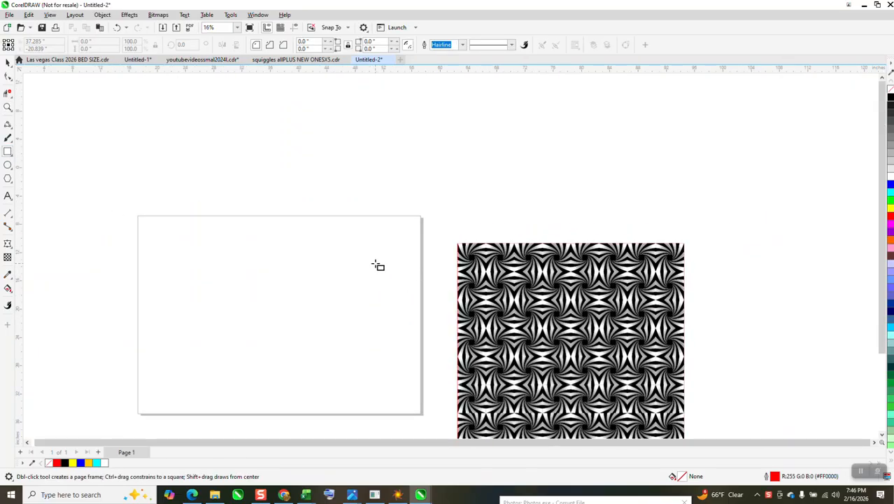
mouse_move(375, 262)
left_mouse_down()
mouse_move(240, 358)
mouse_move(218, 387)
mouse_move(251, 331)
left_mouse_up()
key("p")
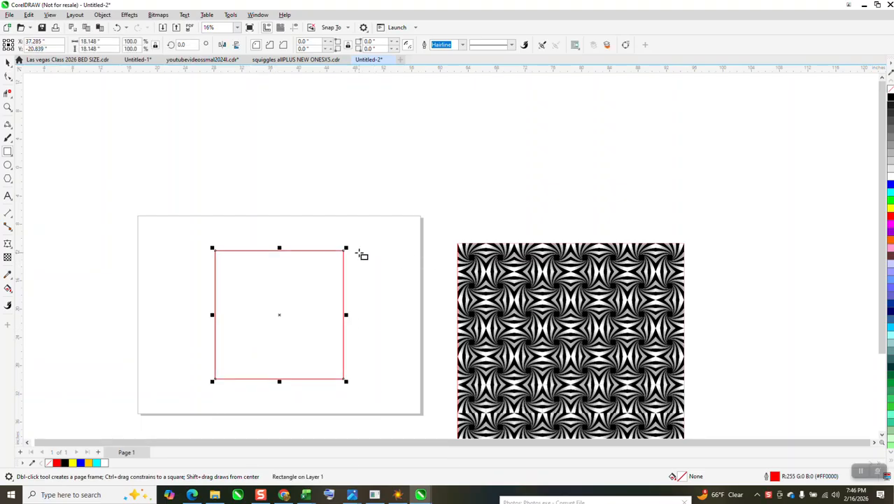
left_click_drag(346, 246, 314, 297)
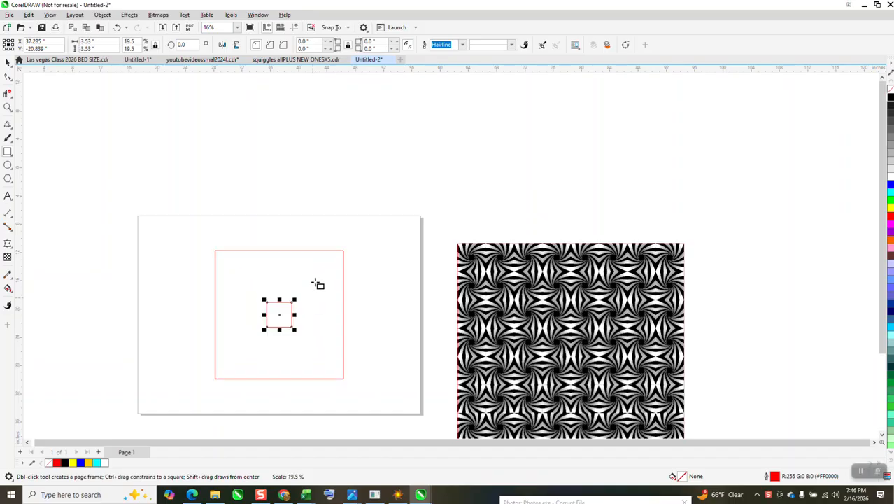
left_click(8, 107)
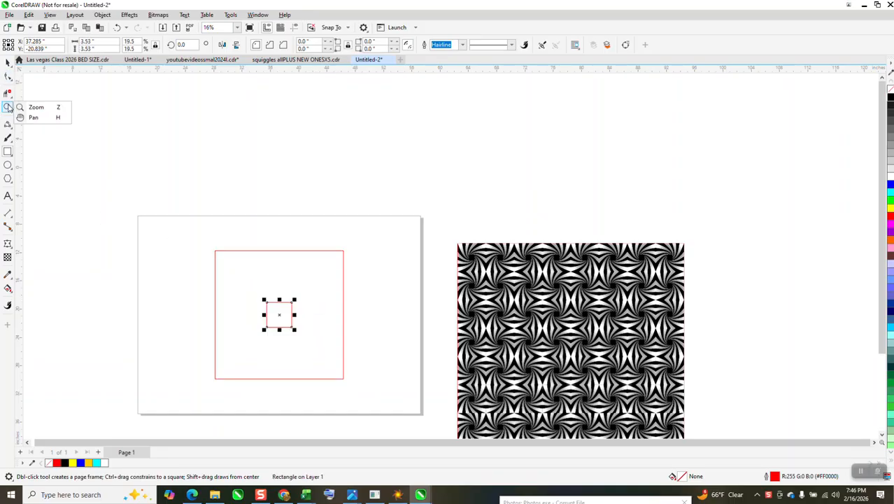
left_click(35, 108)
left_click_drag(189, 225, 399, 401)
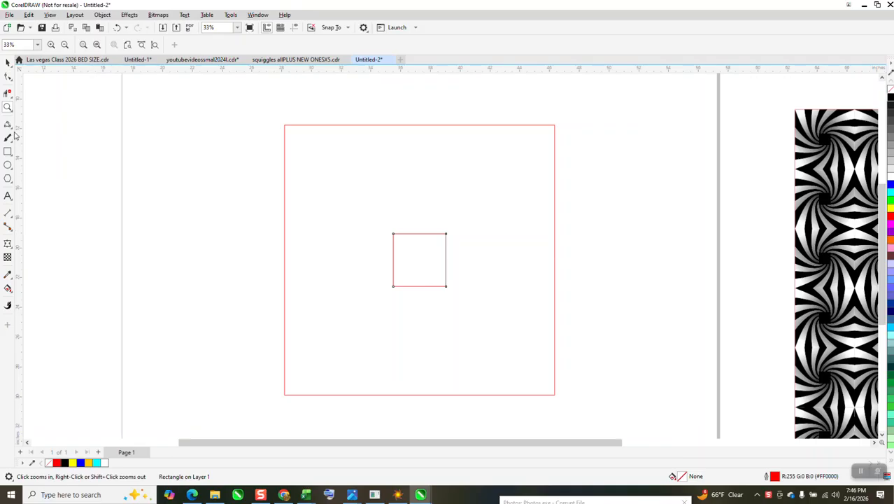
left_click(16, 135)
left_click(40, 189)
left_click_drag(554, 126, 393, 233)
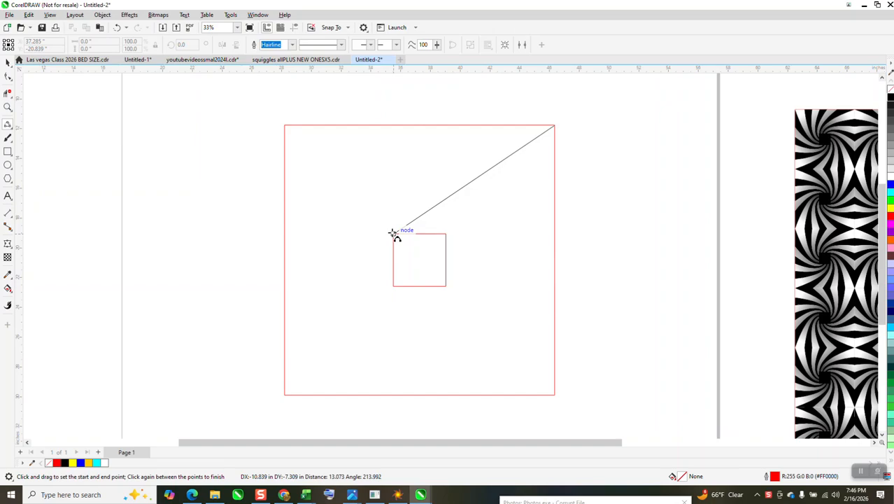
left_click(378, 260)
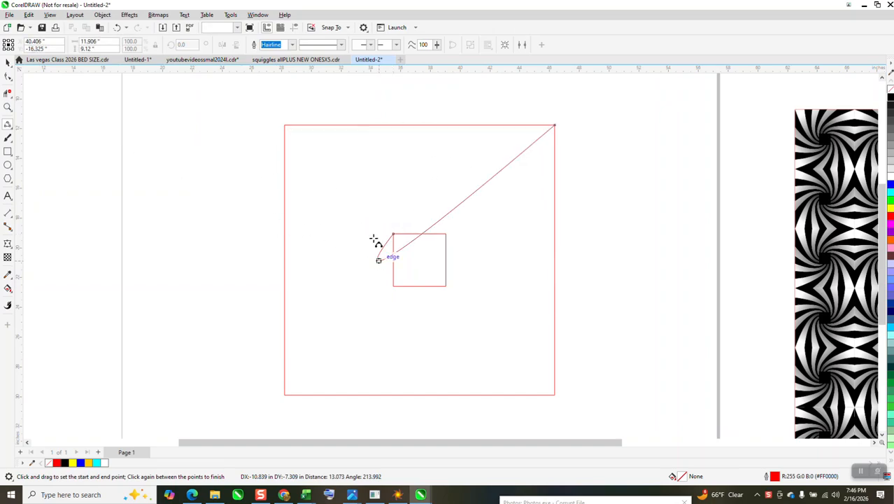
left_click(117, 28)
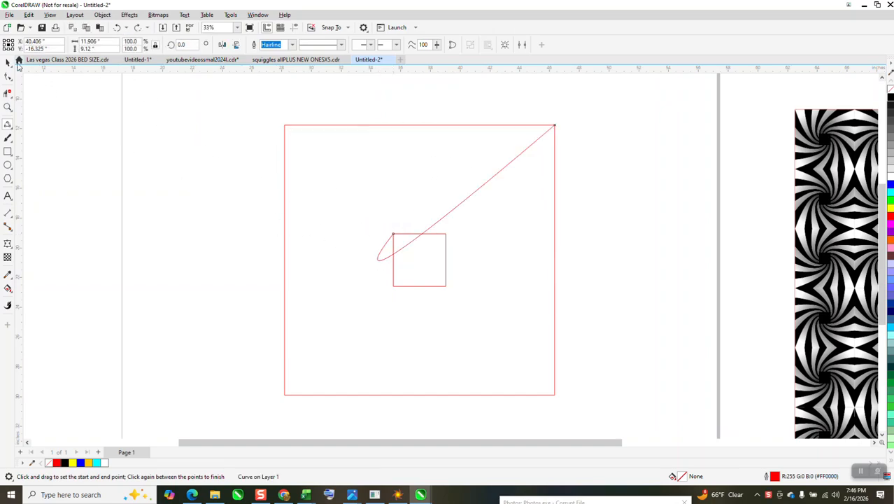
left_click(117, 28)
left_click(8, 63)
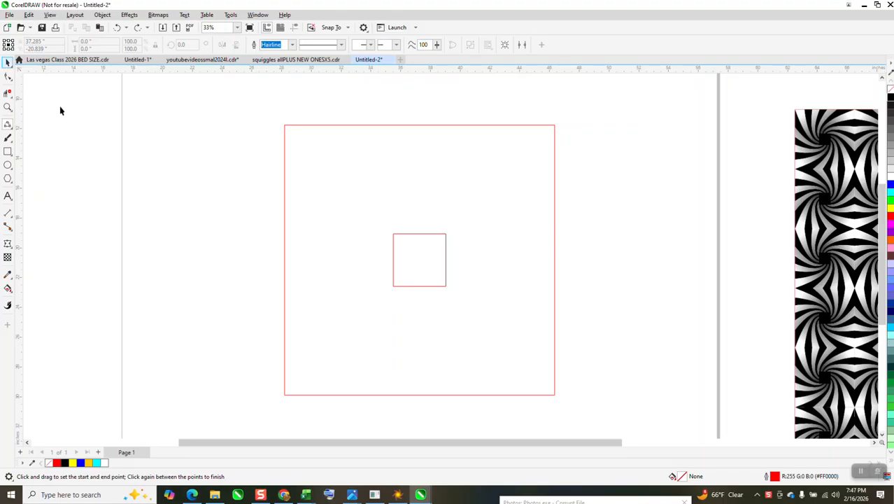
Shrink the inner square to about 1.9 inches wide around its center
left_click(392, 248)
left_click(393, 236)
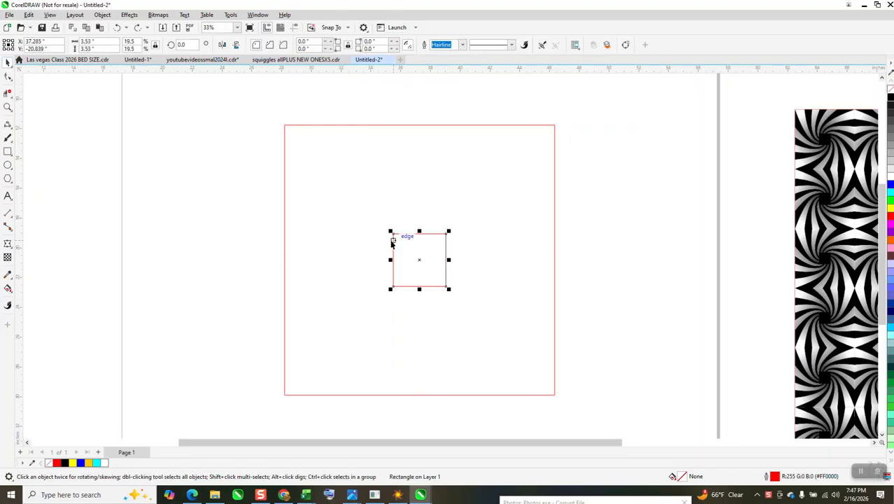
left_click_drag(449, 231, 436, 243)
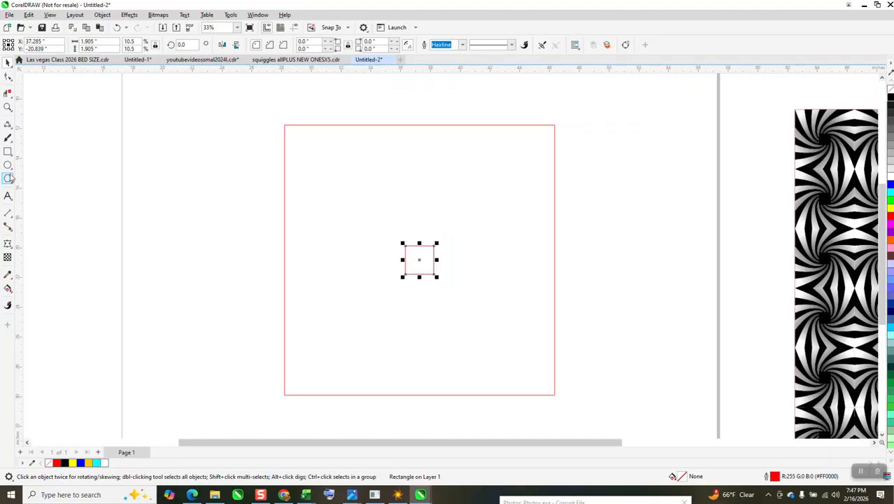
Draw a 3-Point Curve from the inner square's top-left corner to the outer square's top-right corner
left_click(13, 135)
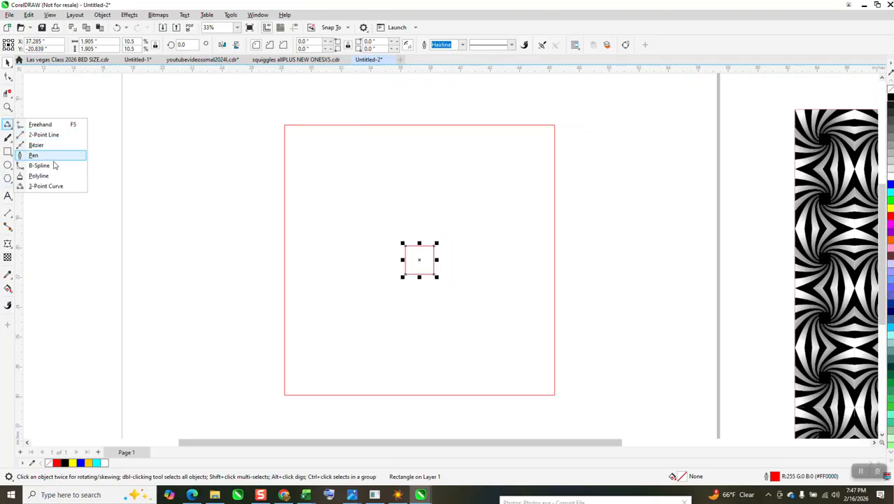
left_click(50, 186)
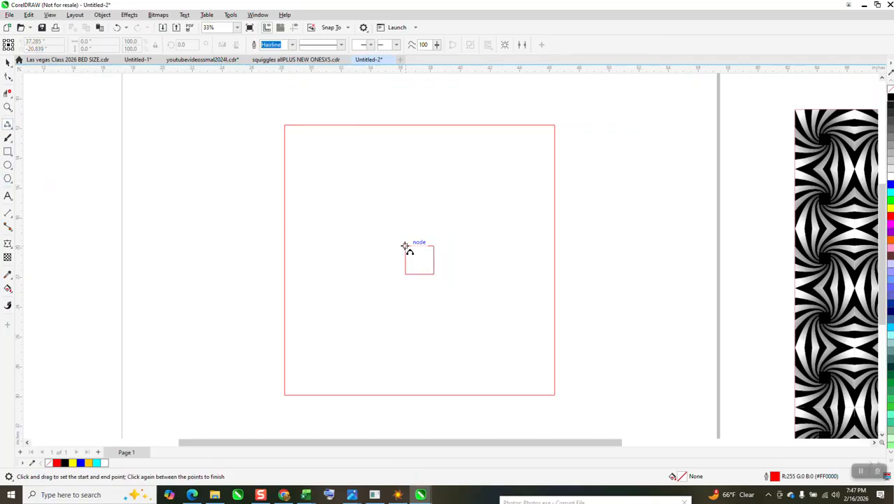
left_click_drag(405, 246, 554, 126)
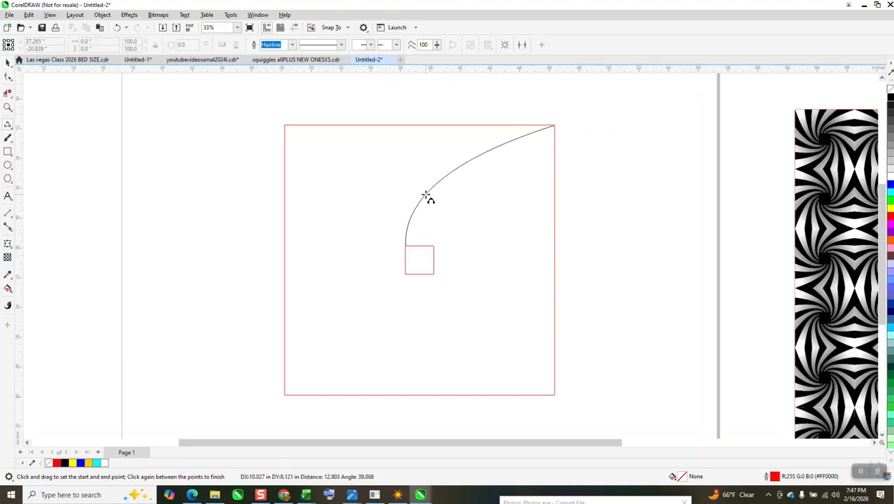
left_click(426, 194)
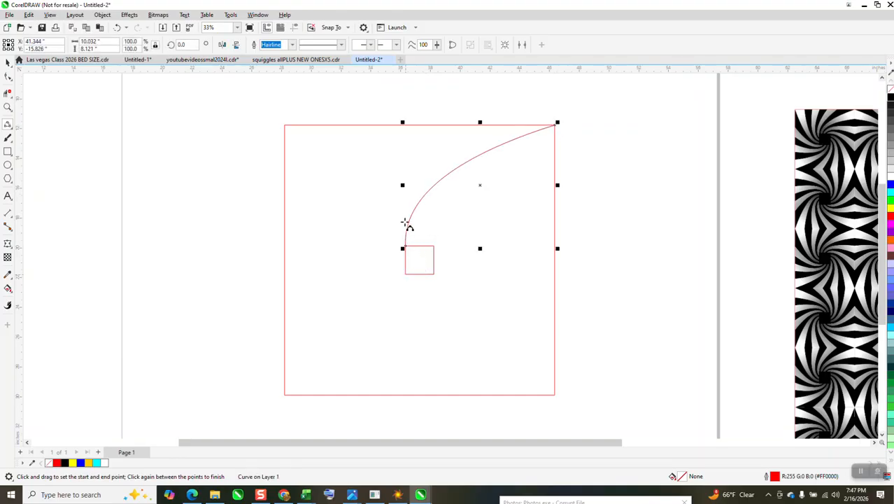
Rotate a duplicate of the curve by 90 degrees
left_click(8, 61)
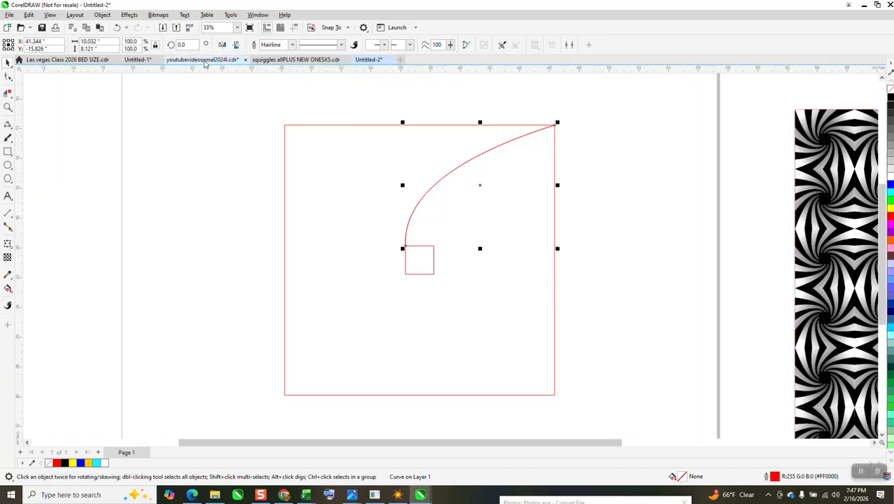
type("90")
key("Return")
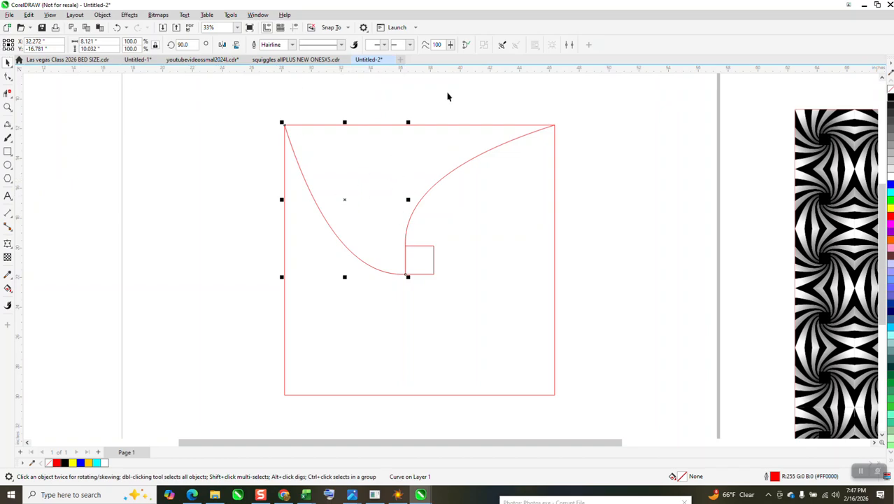
Select the original curve and rotate a duplicate of it by 15 degrees
left_click(486, 139)
left_click(494, 148)
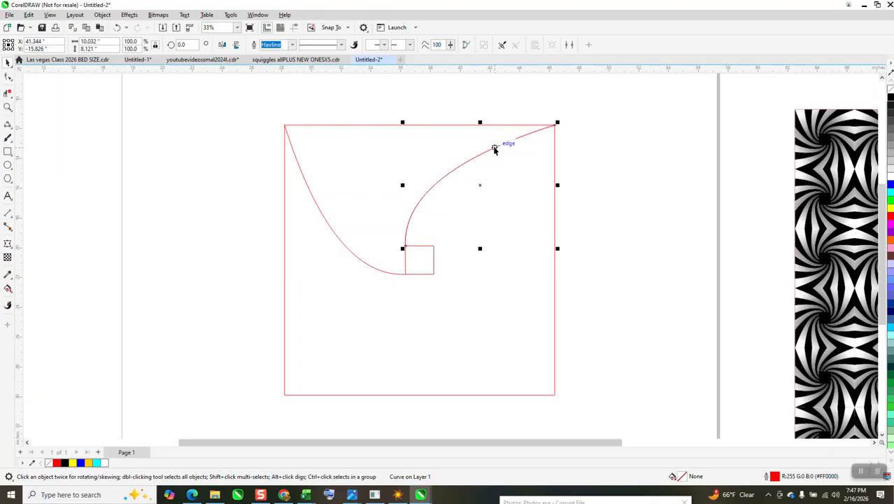
left_click(181, 44)
key("Return")
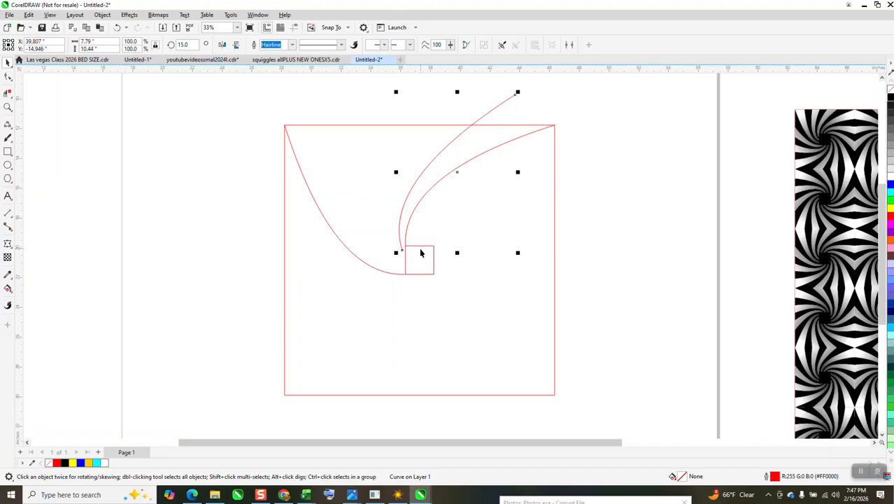
Repeat the duplicate-and-rotate three more times to fan out the curves
key("ctrl+r")
key("ctrl+r")
key("ctrl+r")
key("ctrl+r")
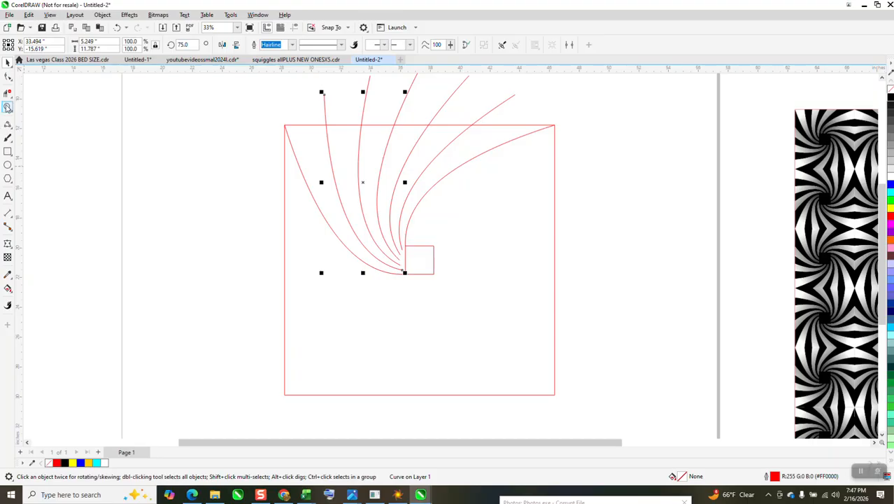
Enlarge the inner square to about 2.66 inches wide around its center
left_click(8, 107)
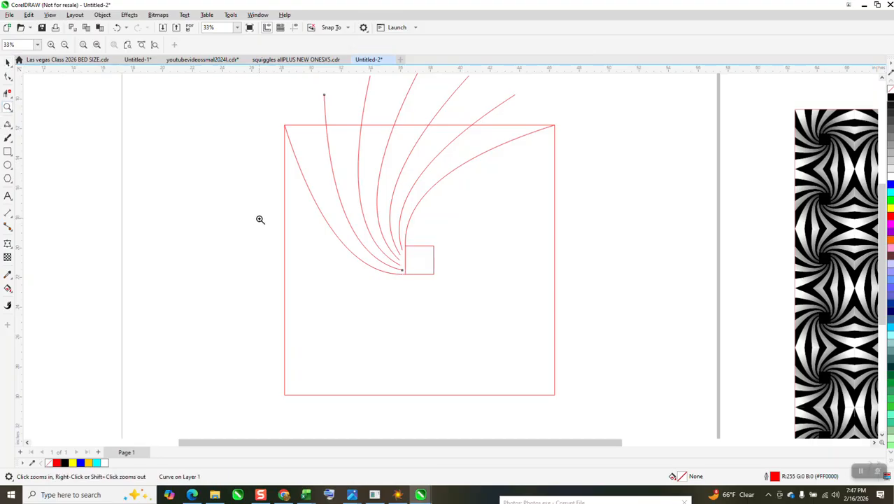
left_click_drag(260, 219, 488, 321)
left_click(8, 61)
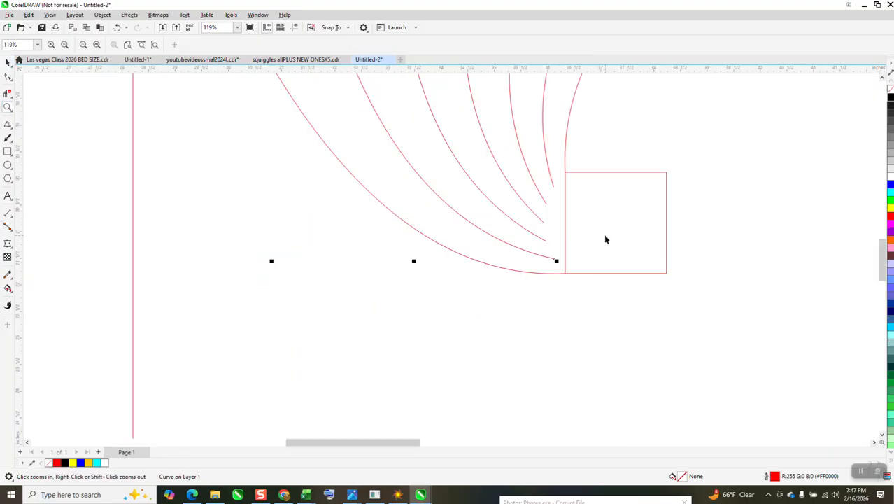
left_click(635, 235)
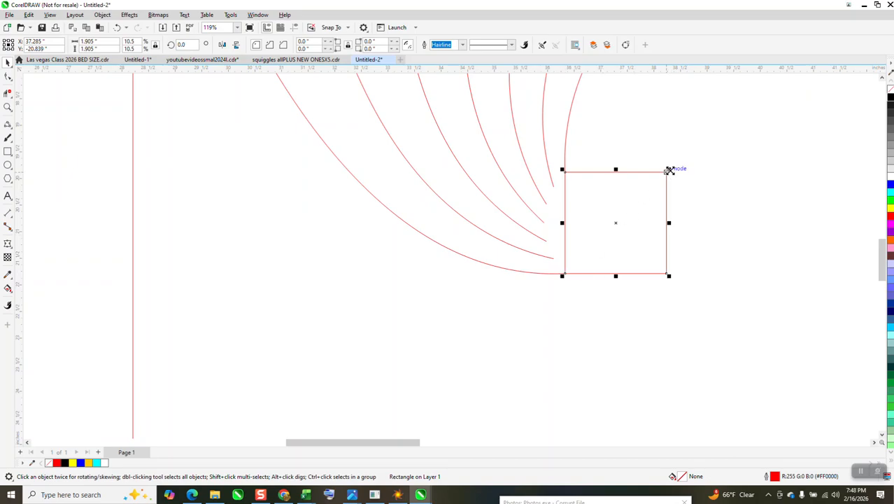
left_click_drag(669, 169, 696, 137)
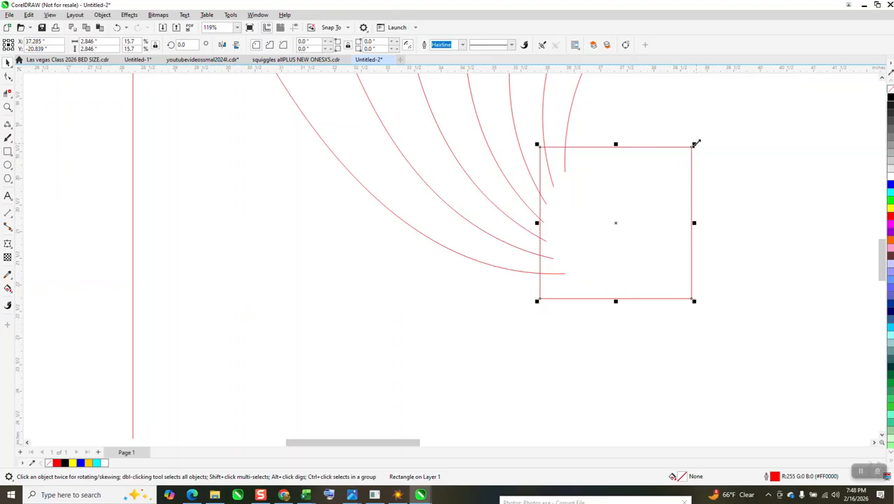
key("Escape")
left_click_drag(696, 144, 691, 149)
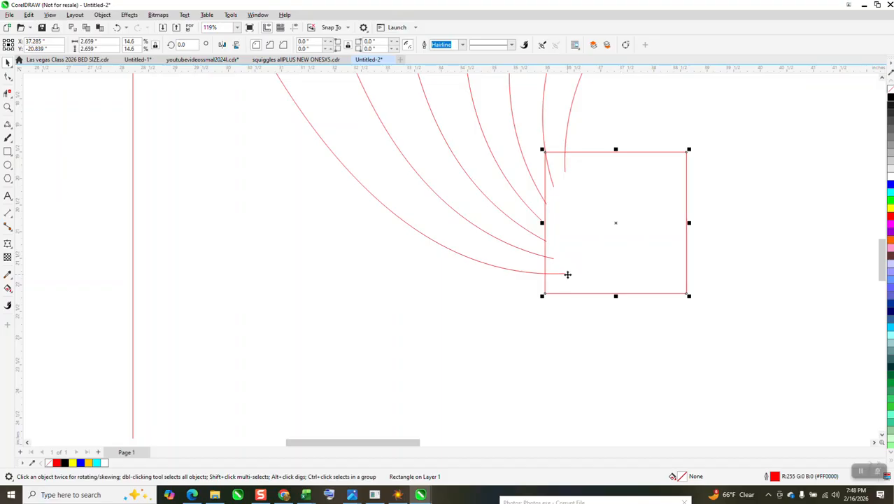
Set the inner square's scale to 14.55 percent
left_click(9, 107)
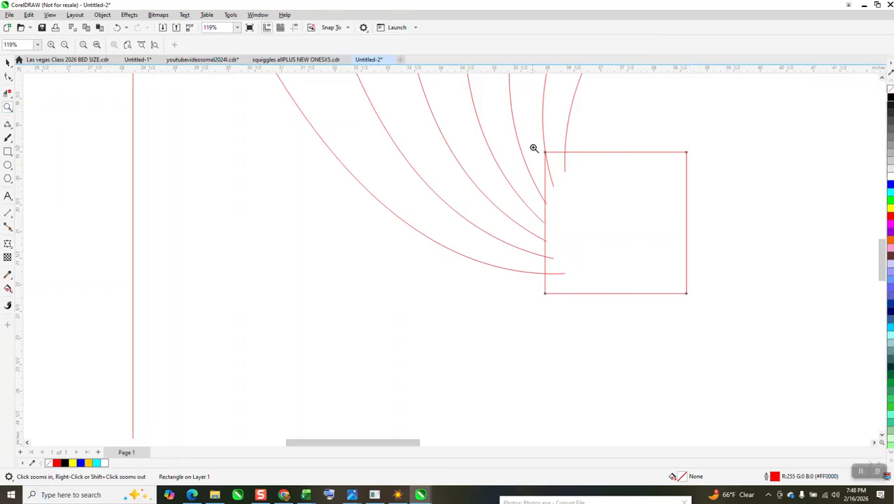
left_click_drag(534, 149, 565, 168)
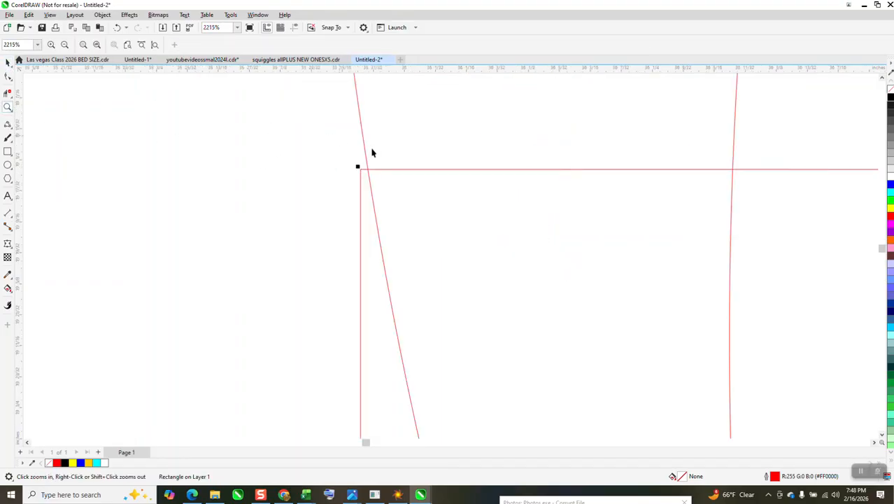
key("space")
left_click_drag(140, 43, 8, 63)
type("14.5")
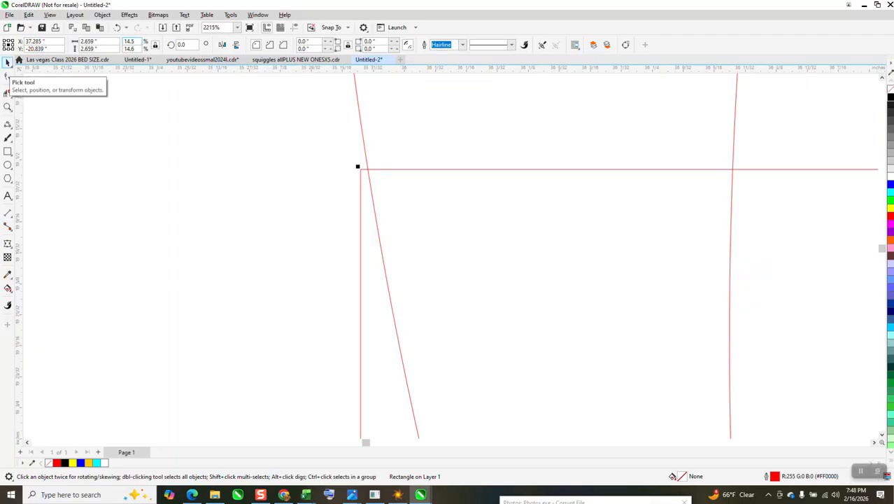
key("Return")
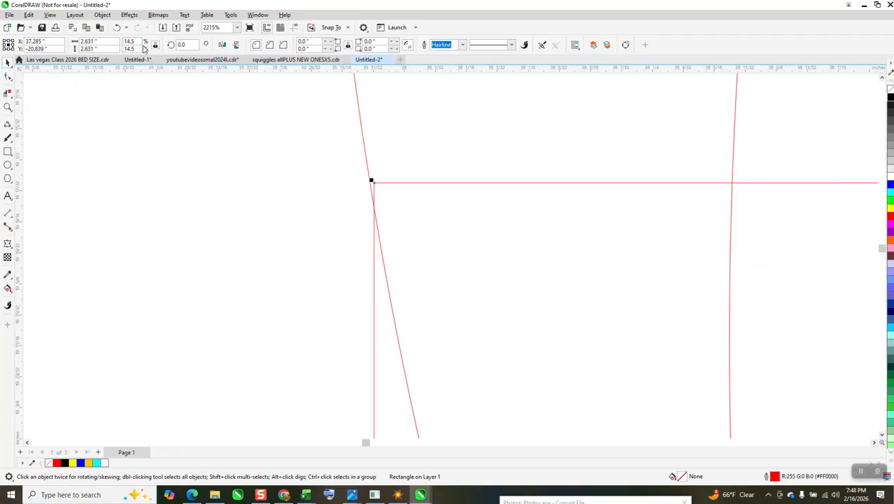
type("14.55")
key("Return")
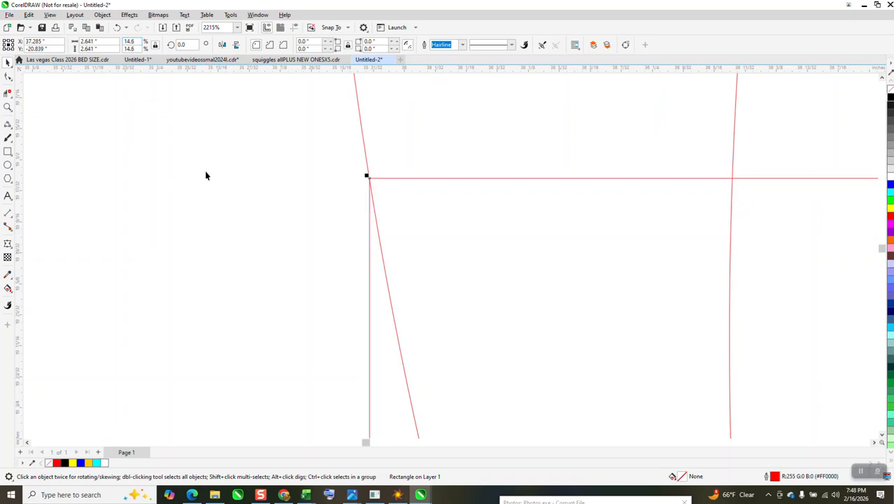
Move the loose end node of one curve so it meets the inner square's left edge
scroll(206, 172, "down", 6)
scroll(357, 245, "down", 1)
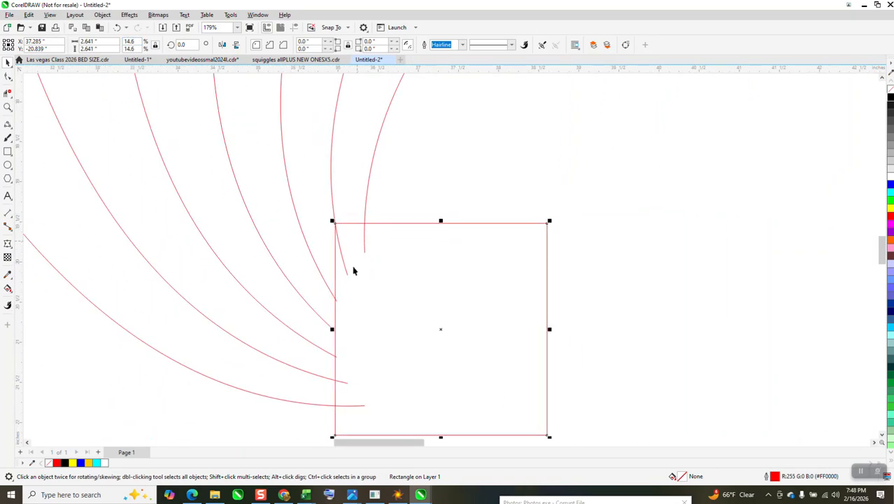
left_click(8, 106)
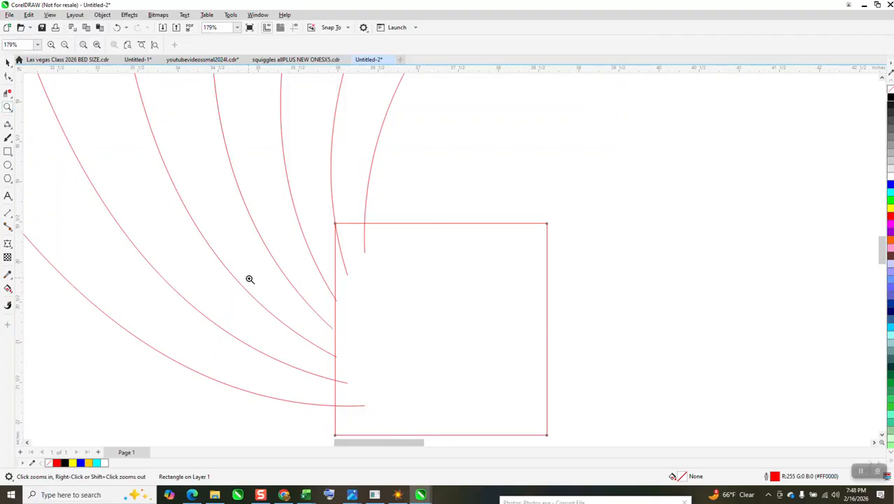
left_click_drag(299, 300, 413, 366)
left_click(8, 77)
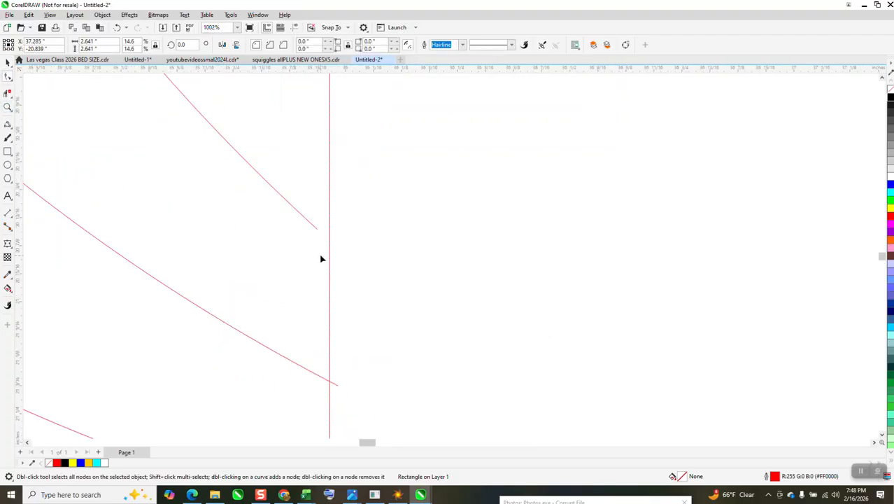
left_click(316, 232)
left_click_drag(319, 234, 341, 250)
scroll(334, 238, "down", 5)
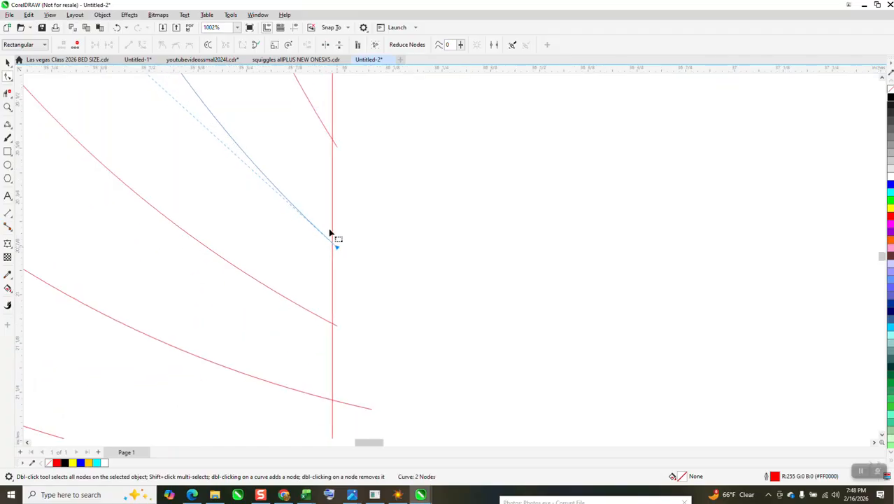
scroll(328, 285, "down", 6)
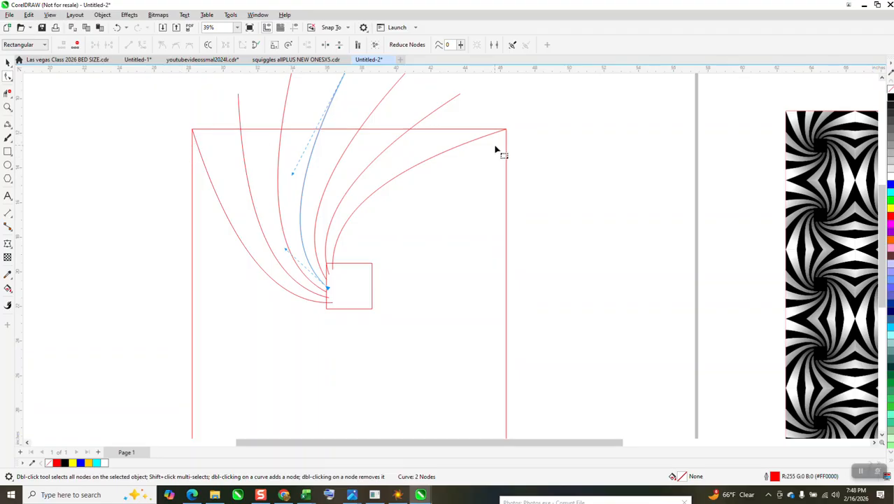
scroll(367, 180, "down", 2)
Select all the curves and both squares and group them
left_click(8, 61)
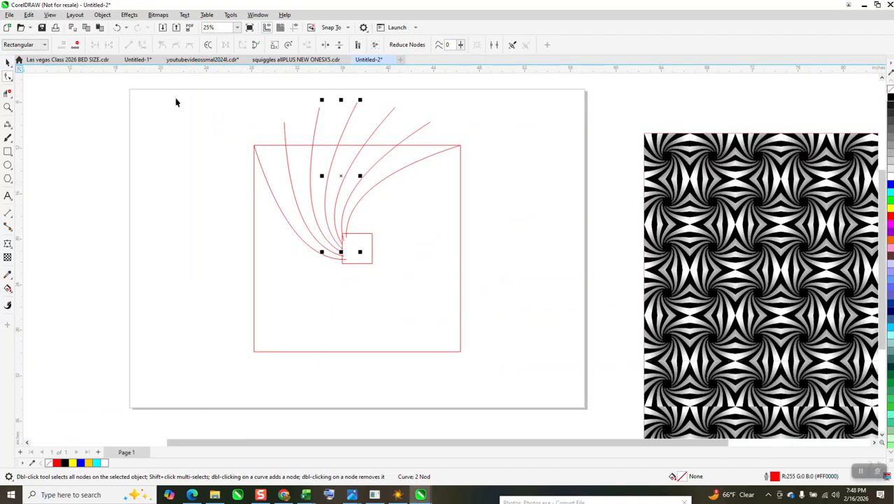
left_click_drag(224, 89, 389, 282)
left_click_drag(537, 374, 545, 386)
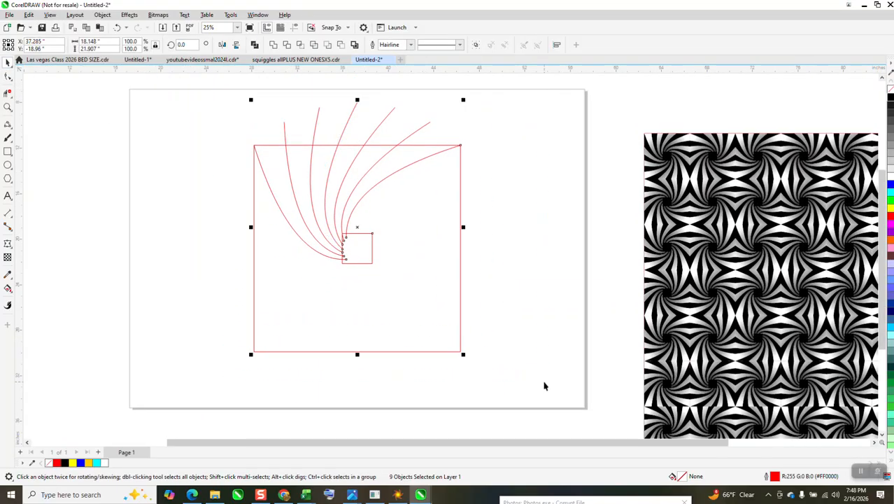
key("ctrl+g")
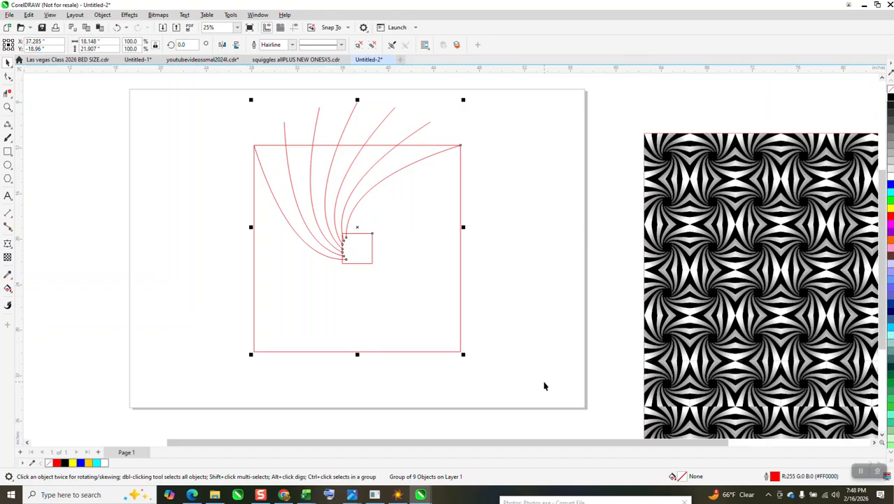
Set the nudge distance to 15 inches
left_click(8, 151)
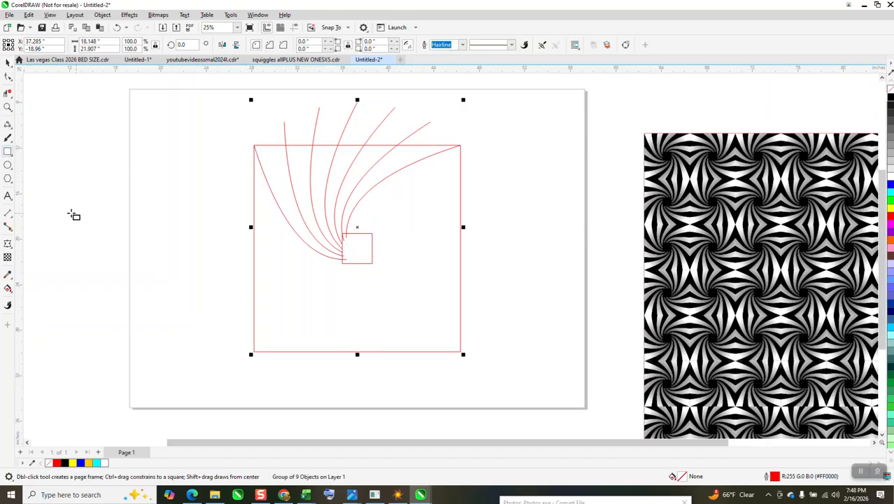
left_click(8, 62)
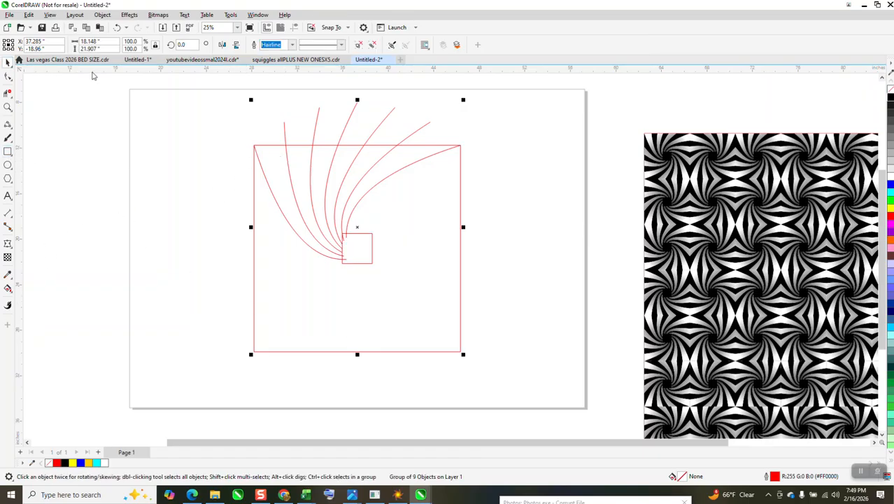
left_click(210, 82)
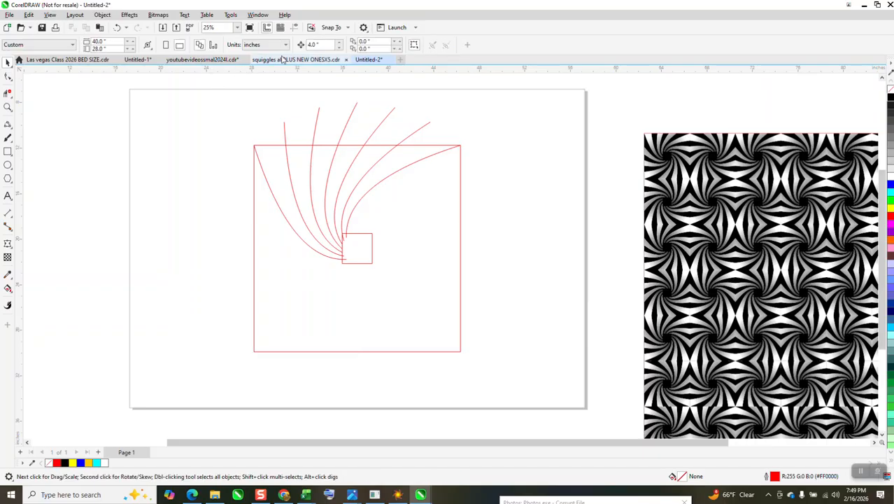
type("15")
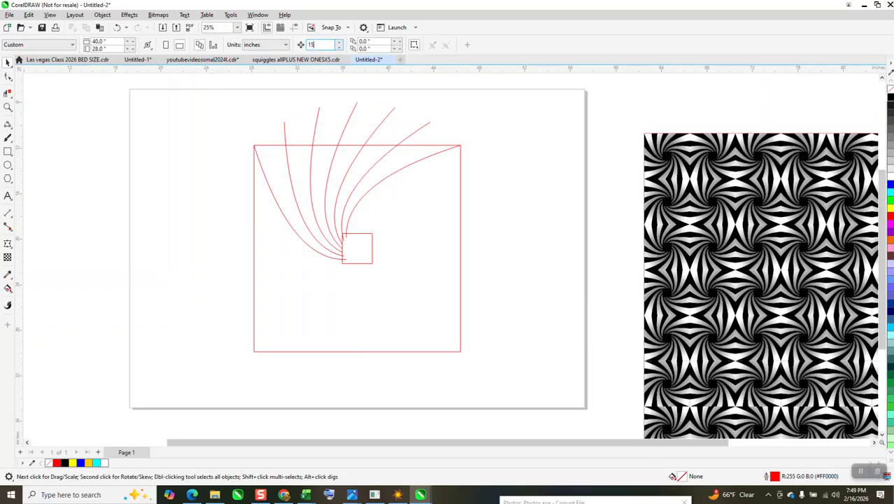
Smart Fill three alternating regions between the curves with black, nudging each new shape to the left
left_click(8, 288)
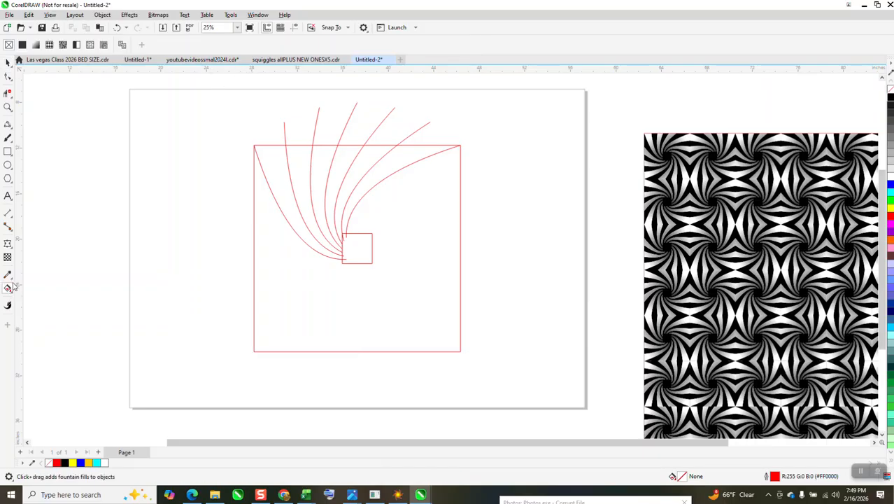
left_click(11, 291)
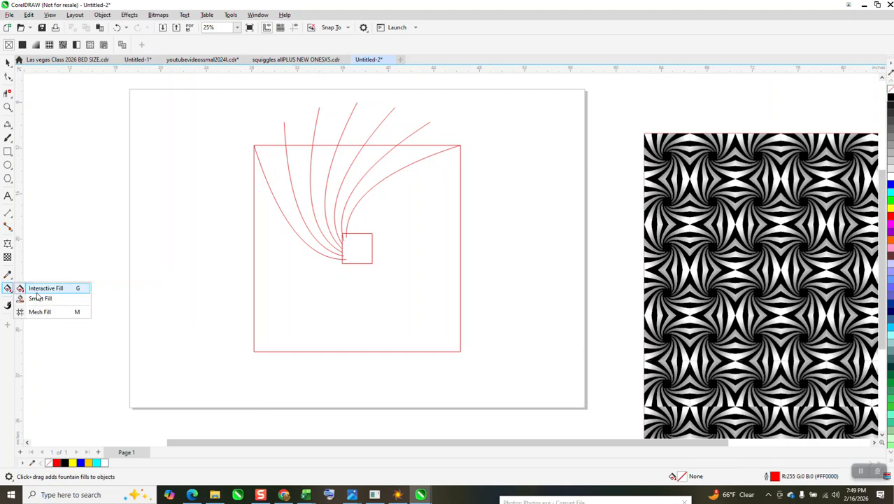
left_click(39, 299)
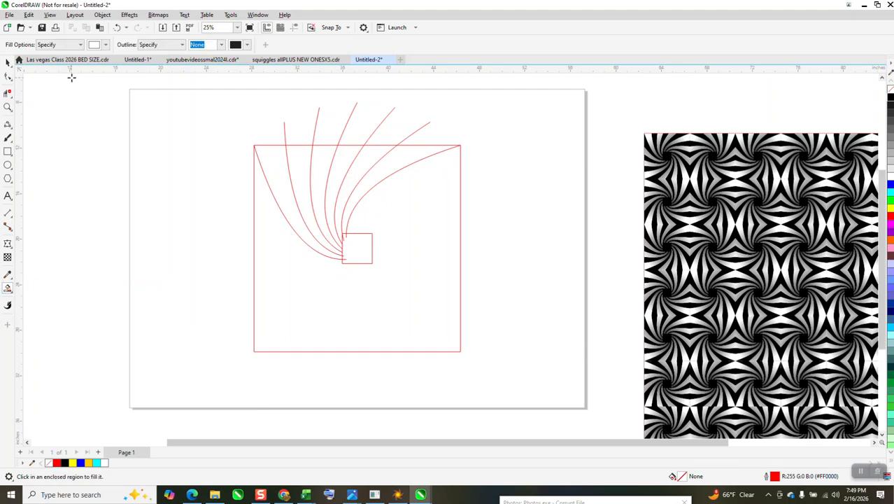
left_click(105, 44)
left_click(102, 93)
left_click(279, 170)
key("Left")
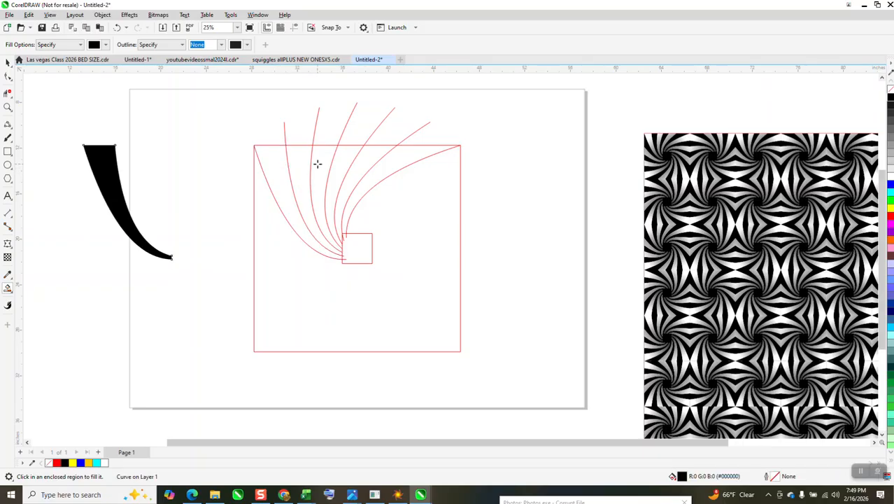
left_click(317, 164)
key("Left")
left_click(363, 164)
key("Left")
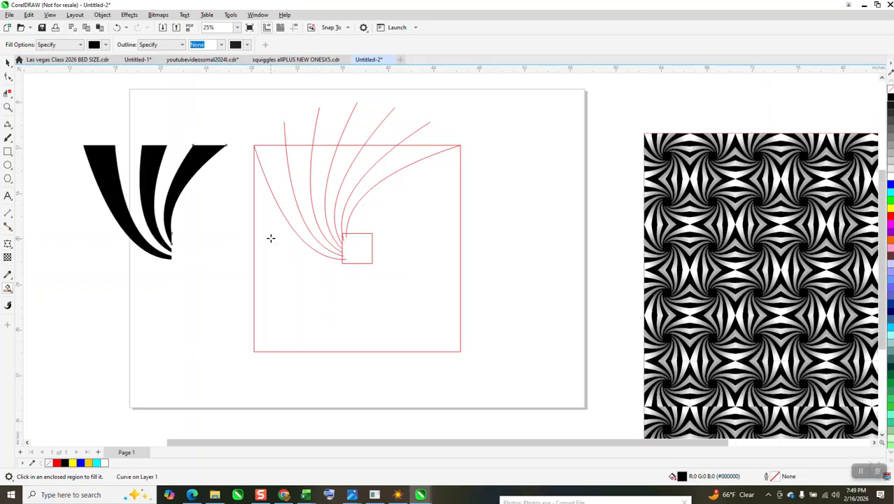
Move the reference pattern further to the right
scroll(205, 163, "down", 1)
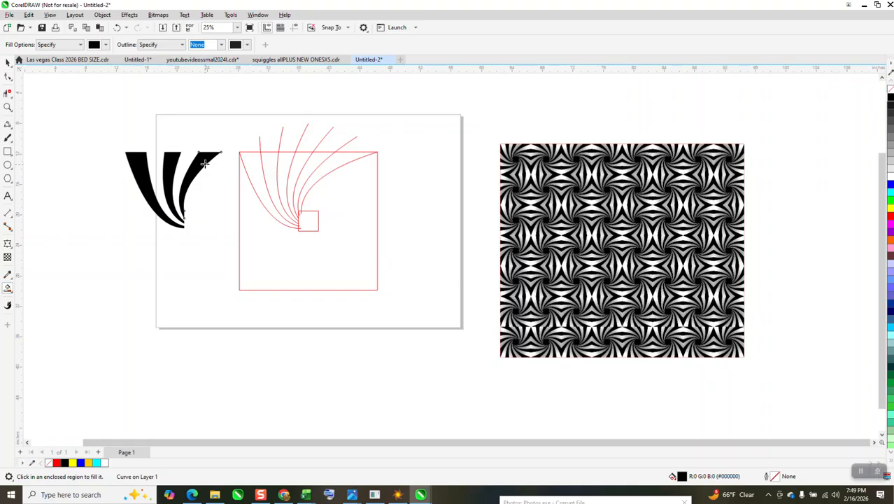
left_click(8, 62)
left_click_drag(497, 136, 797, 383)
left_click_drag(635, 268, 748, 268)
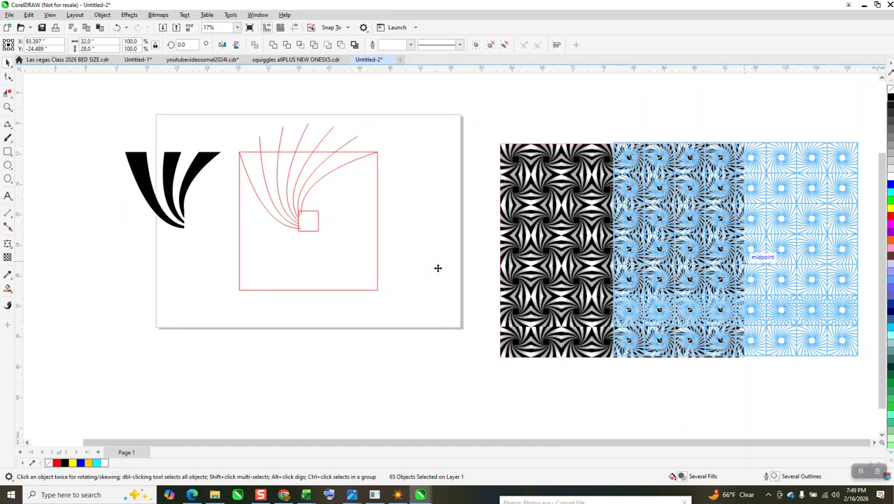
Draw a blue rectangle about 45.9 by 14.9 inches across the curves and send it behind them
left_click(8, 151)
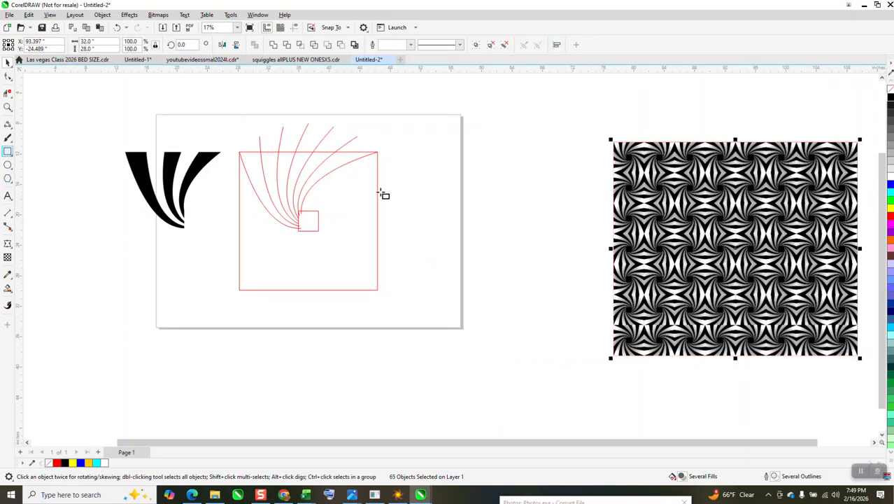
left_click_drag(236, 129, 590, 248)
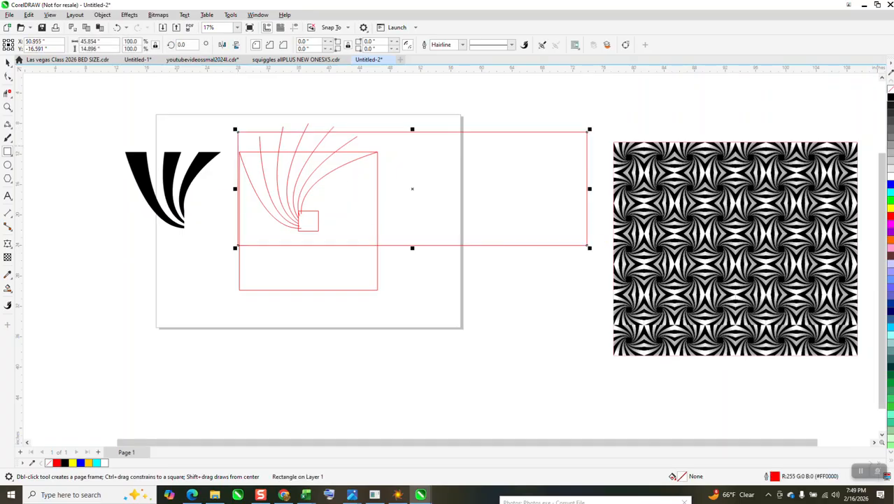
left_click(889, 184)
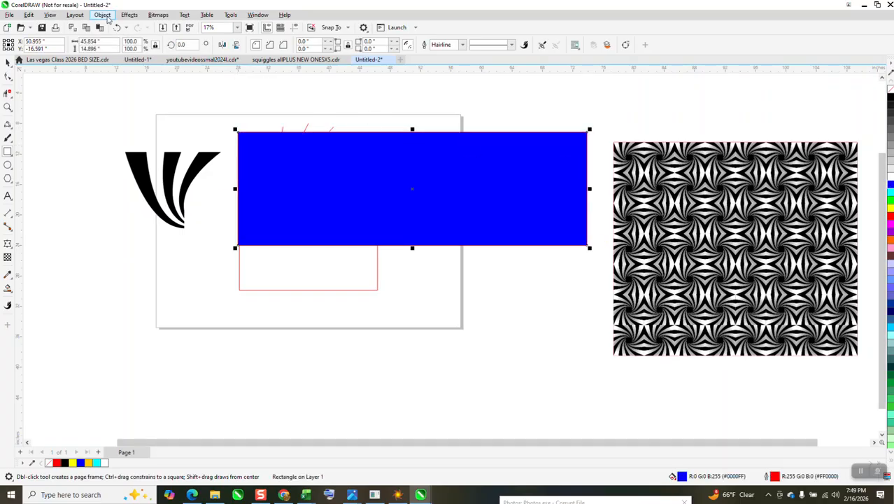
left_click(102, 15)
mouse_move(123, 165)
left_click(241, 175)
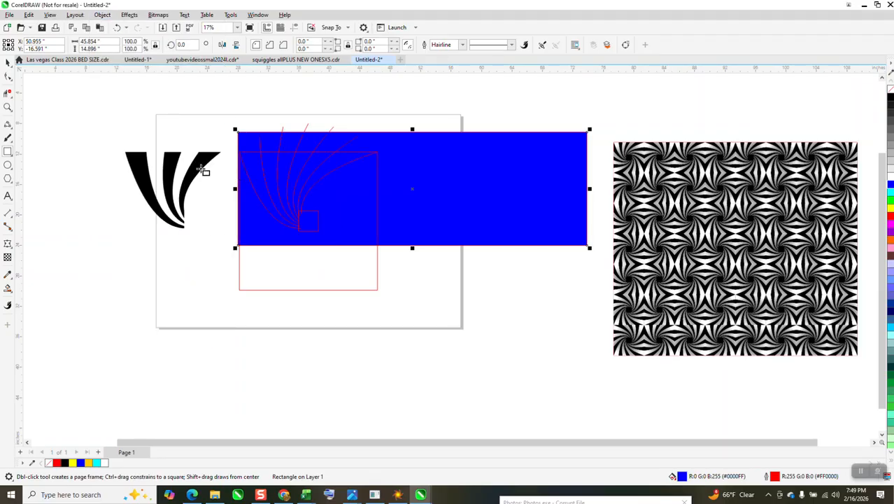
Smart Fill three alternating regions between the curves with white
left_click(8, 286)
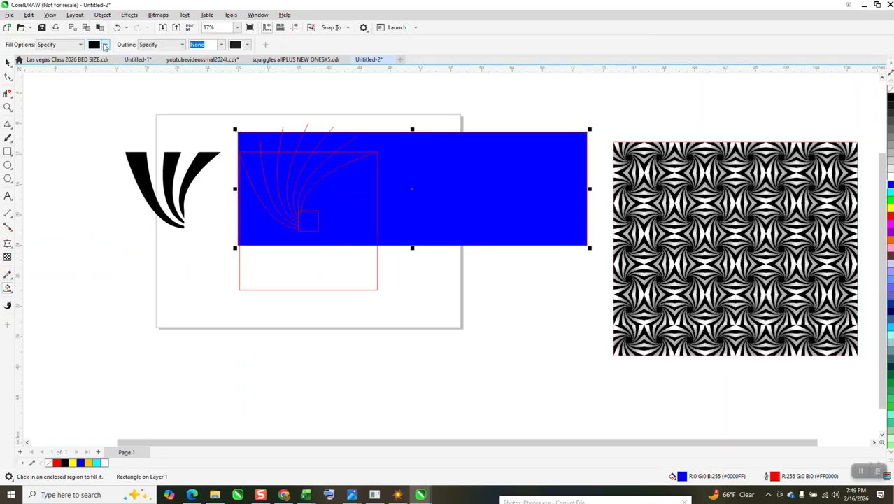
left_click(104, 45)
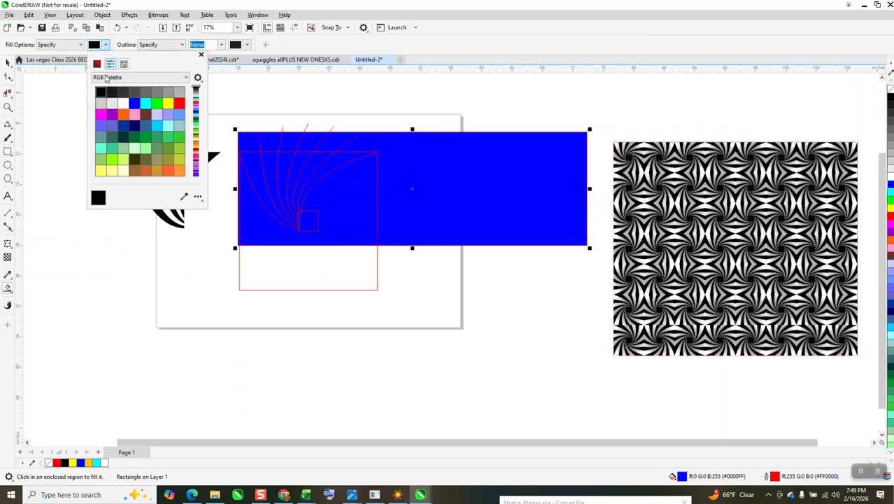
left_click(268, 162)
left_click(268, 162)
left_click(305, 162)
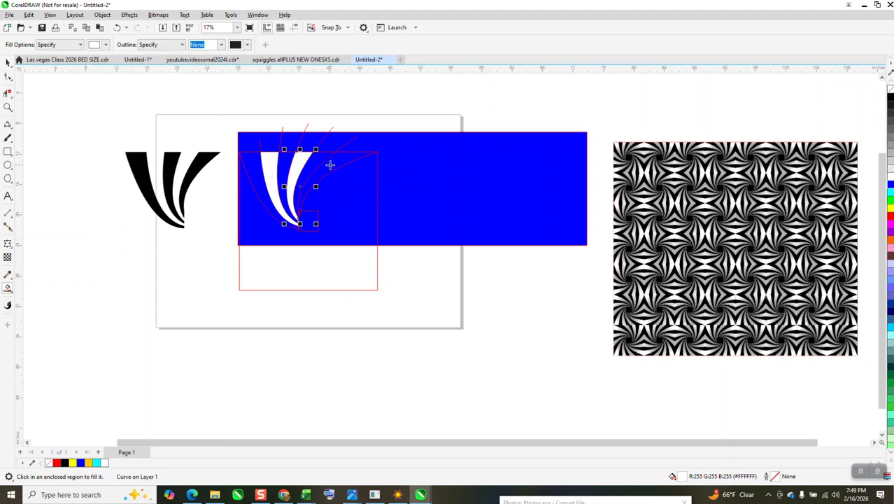
left_click(331, 165)
Move the grouped curve outline down below the page
left_click(7, 61)
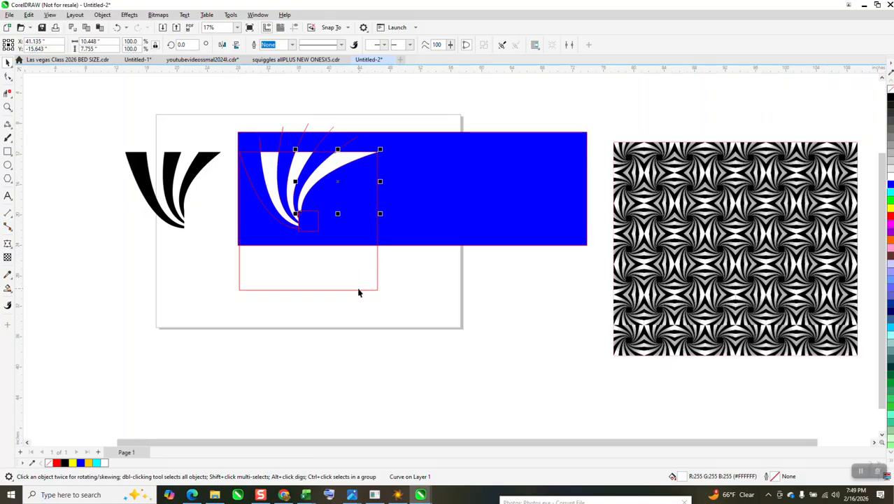
left_click_drag(358, 293, 368, 428)
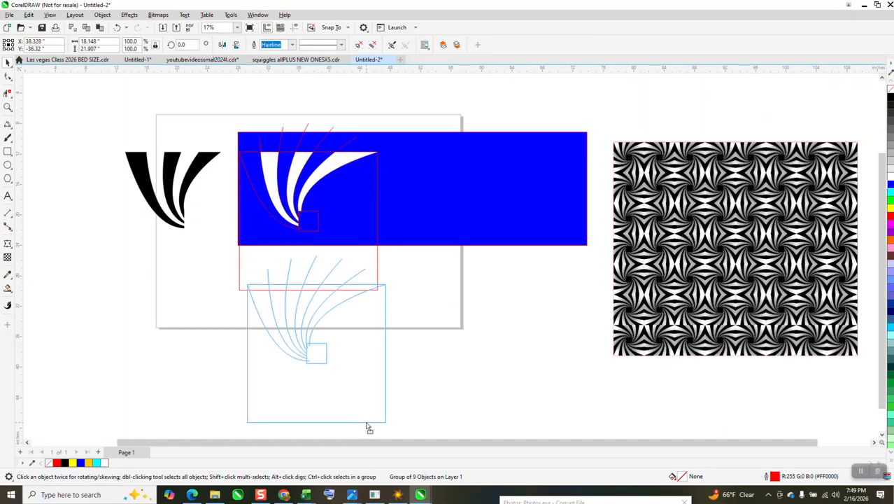
left_click(127, 29)
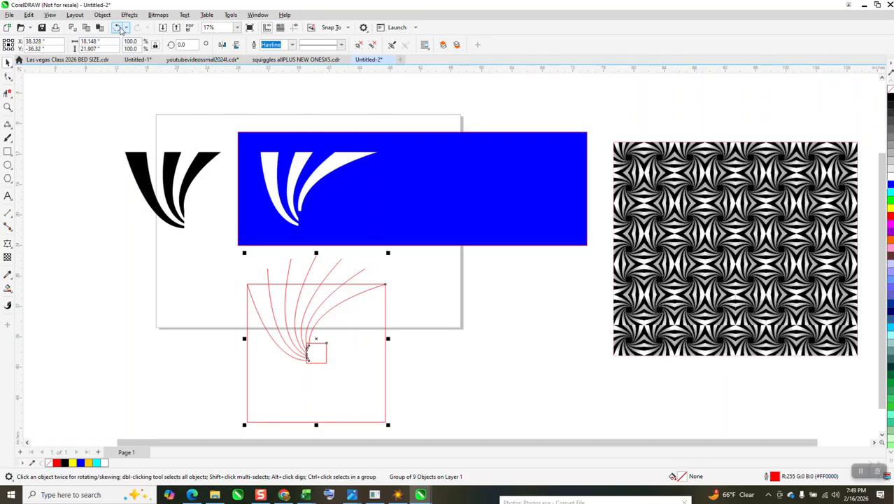
left_click(118, 28)
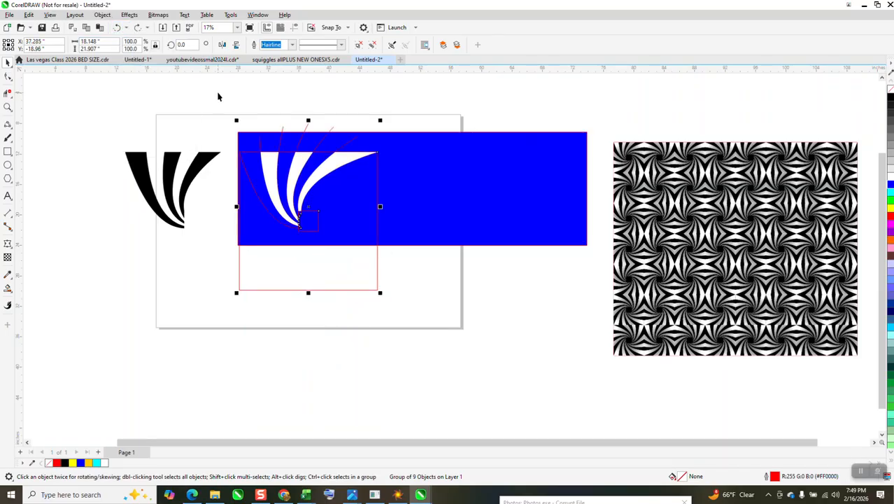
key("ctrl+shift+z")
key("ctrl+shift+z")
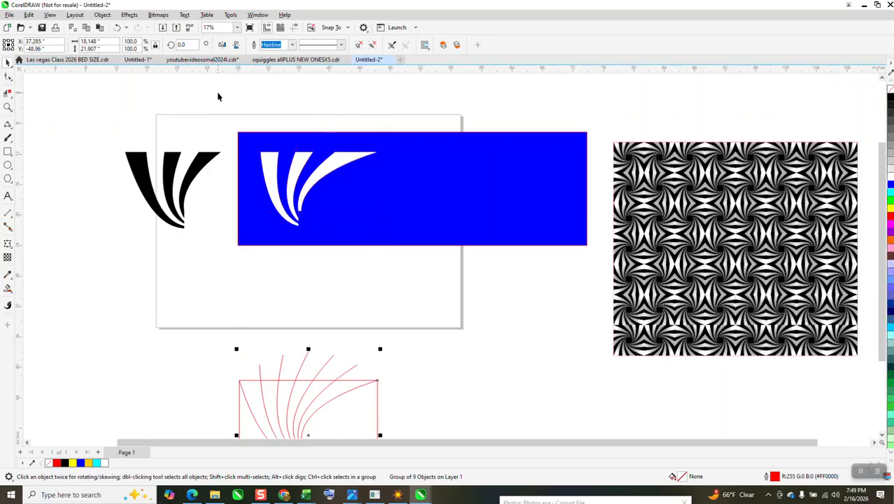
Select the three white shapes and group them
left_click_drag(243, 130, 401, 248)
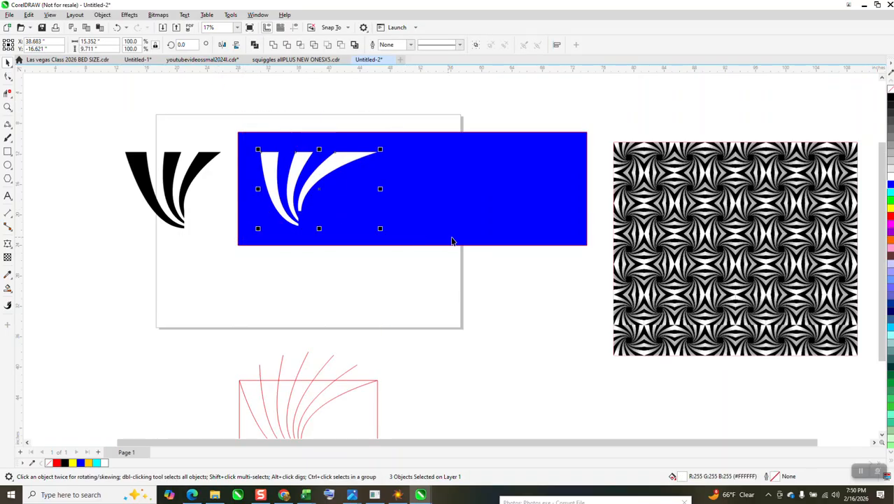
left_click(102, 14)
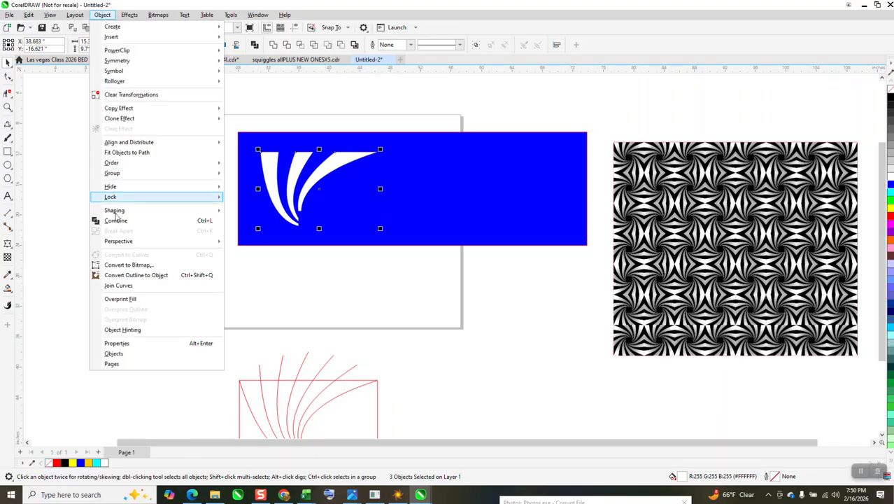
mouse_move(190, 173)
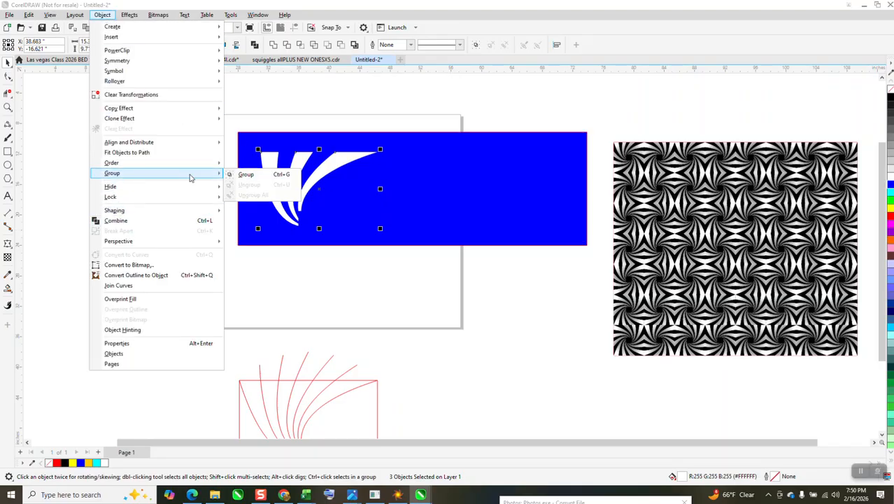
left_click(246, 175)
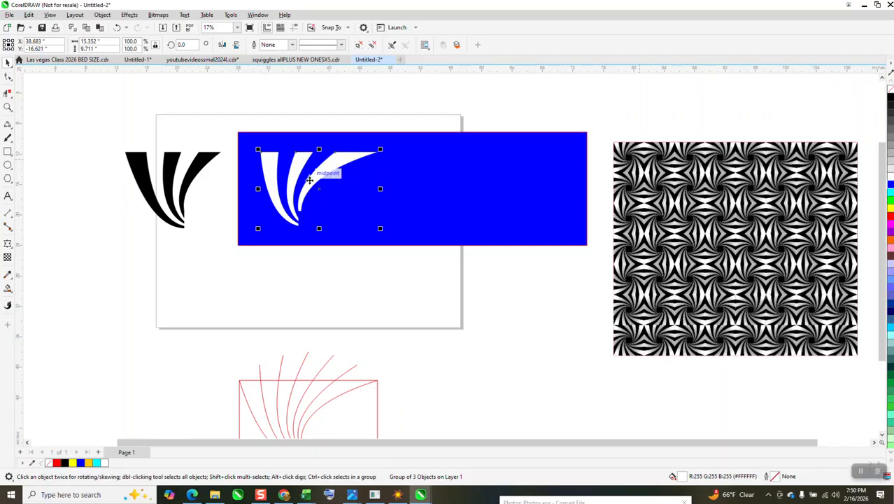
Zoom in on the reference pattern to examine its shapes
left_click(8, 107)
left_click_drag(606, 140, 673, 194)
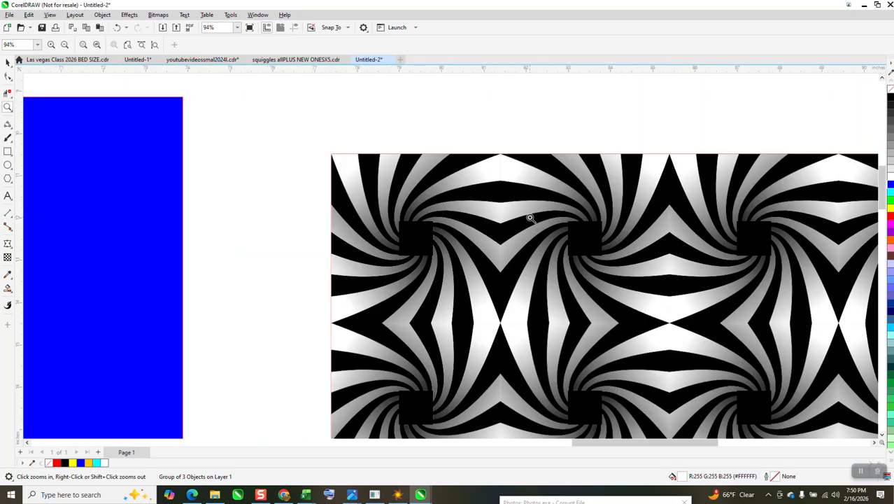
Apply a linear fountain fill to the three white shapes, light at the curves' base fading to dark at the top
scroll(429, 230, "down", 1)
scroll(429, 230, "down", 7)
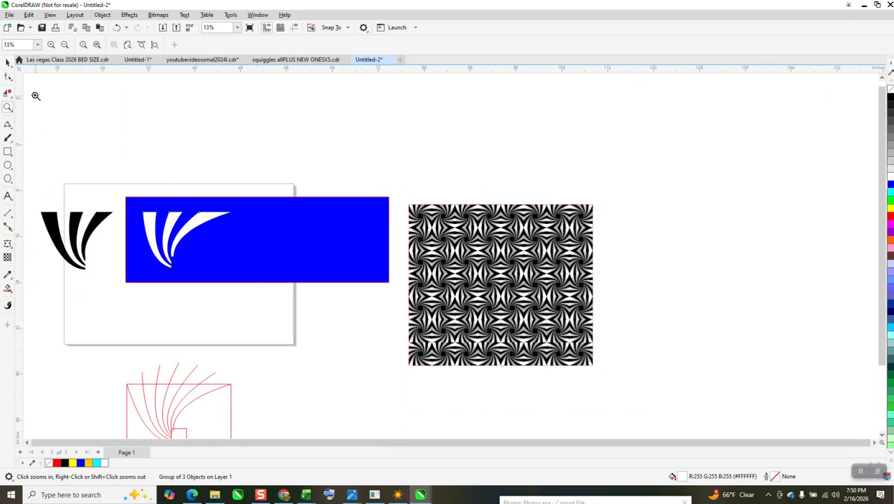
left_click(8, 62)
left_click_drag(124, 163, 372, 315)
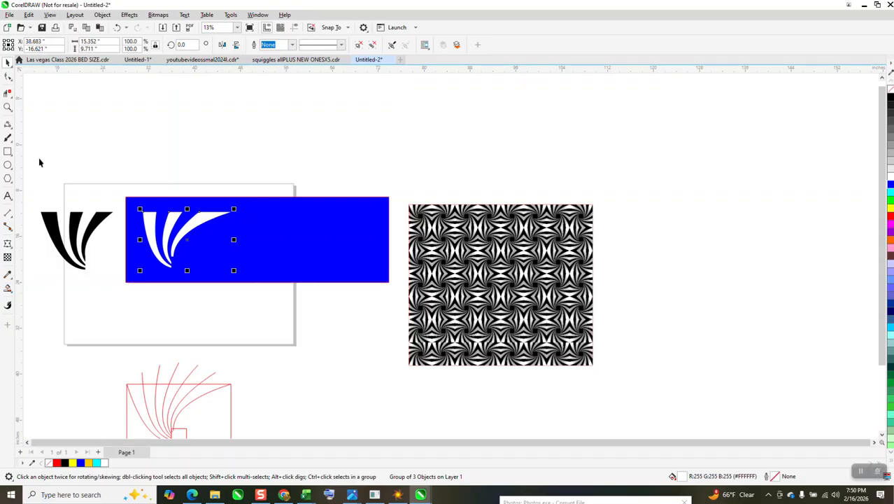
left_click(8, 107)
left_click_drag(140, 177, 359, 322)
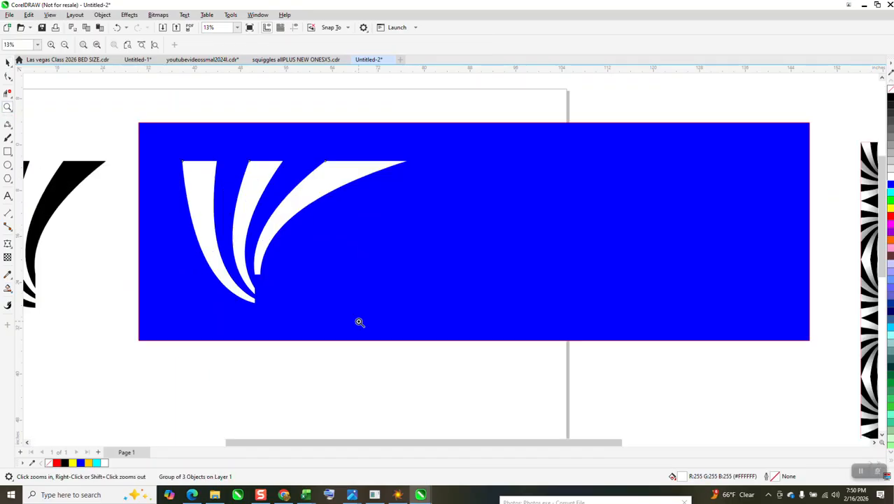
left_click(9, 289)
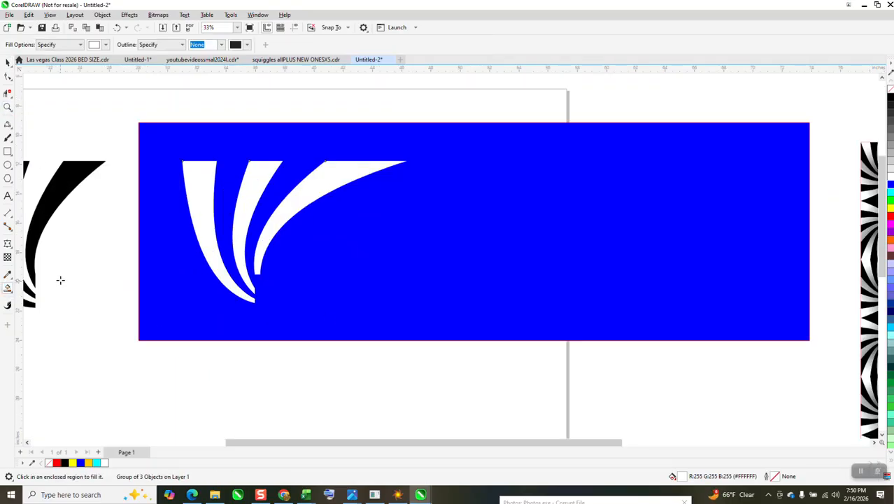
left_click(9, 289)
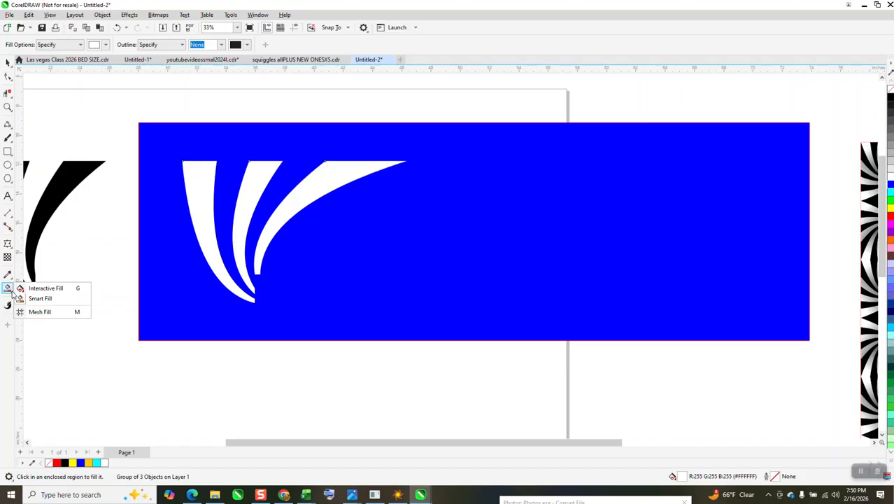
left_click(32, 286)
left_click_drag(250, 301, 266, 148)
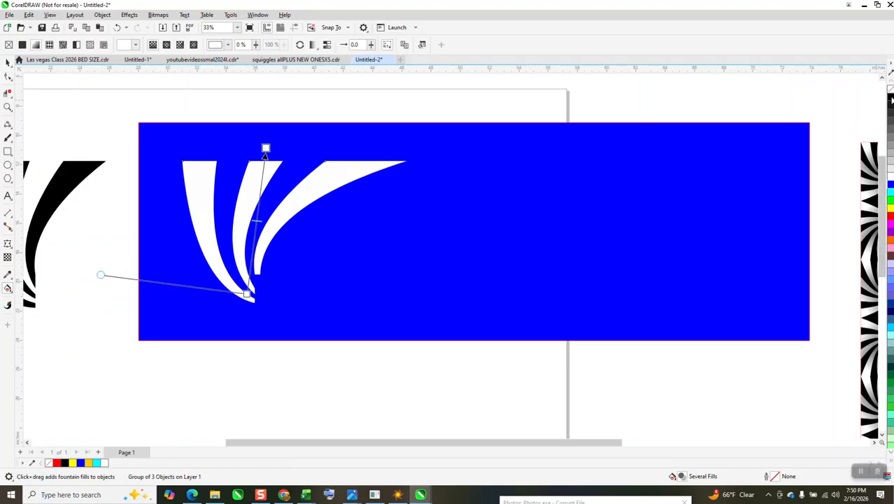
left_click_drag(271, 145, 269, 103)
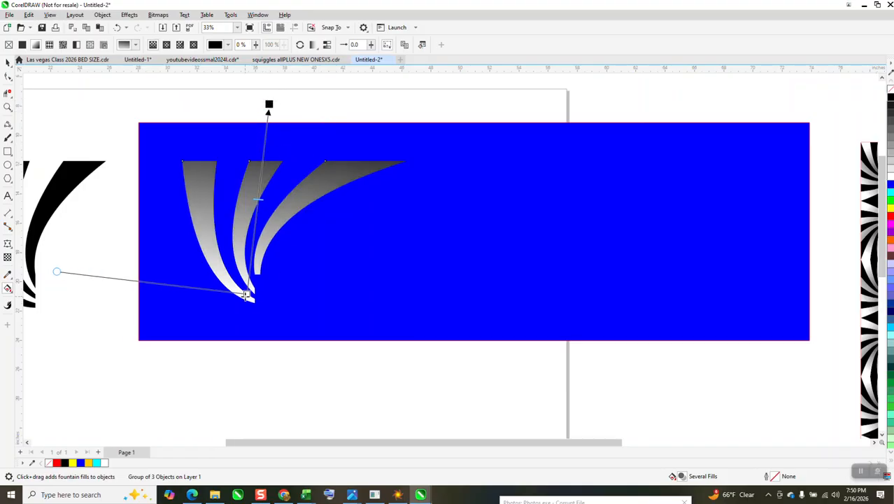
left_click_drag(247, 295, 250, 301)
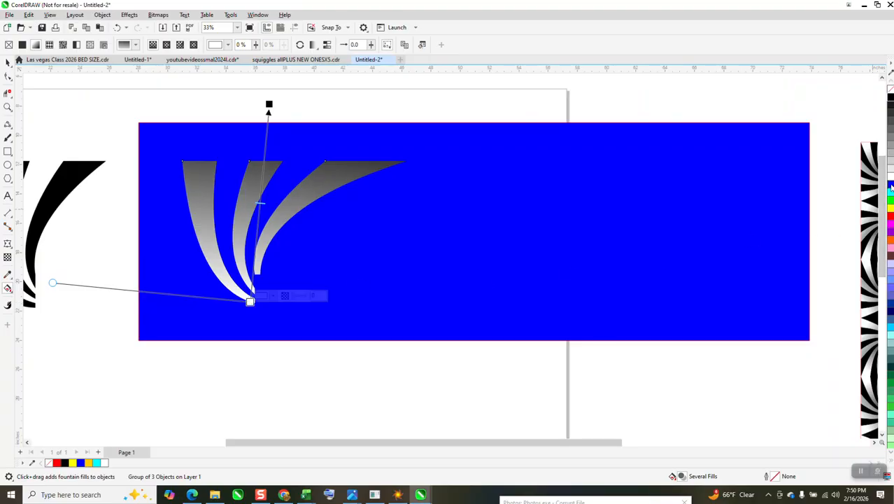
left_click_drag(891, 176, 257, 253)
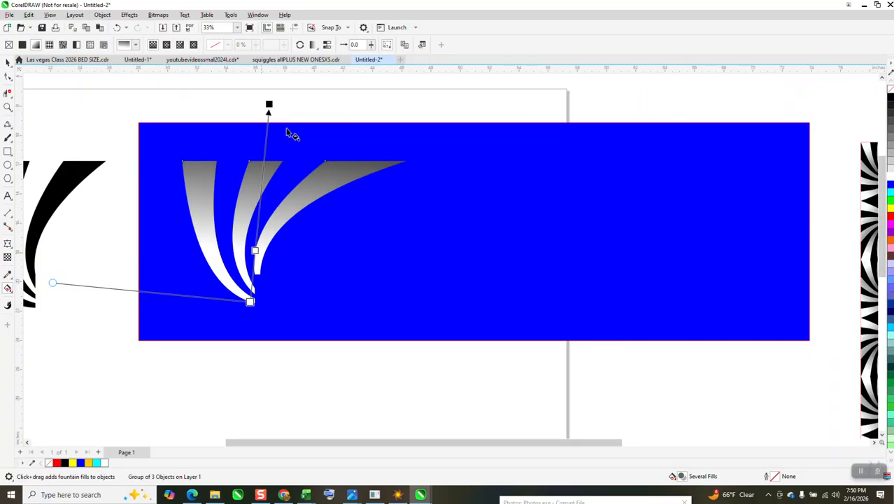
left_click_drag(268, 104, 264, 132)
left_click(7, 62)
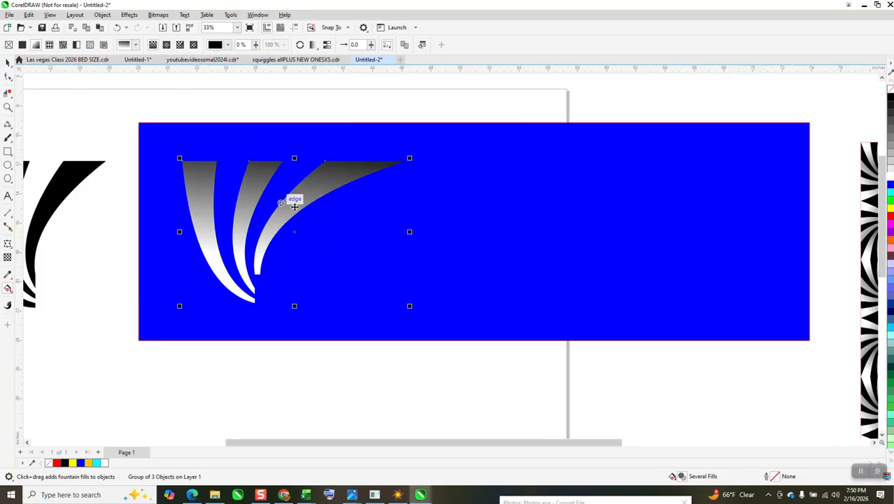
Select the three black shapes and group them
scroll(346, 255, "down", 2)
scroll(350, 271, "down", 1)
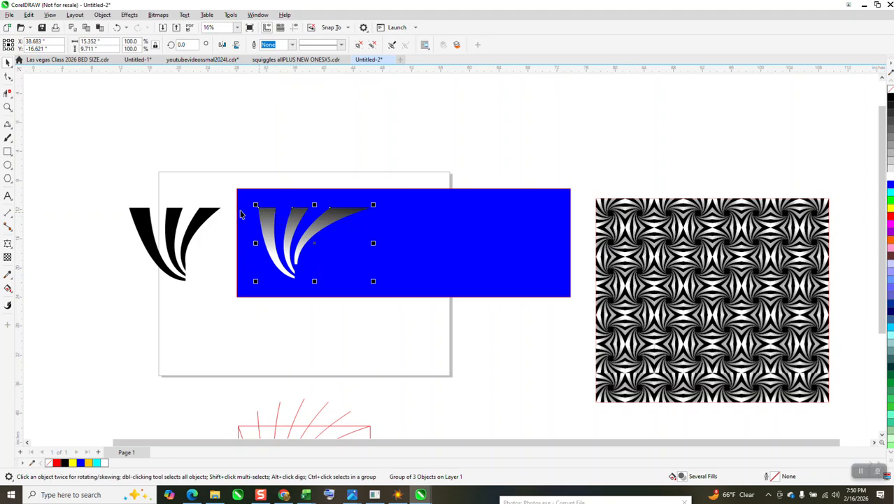
left_click_drag(108, 184, 225, 293)
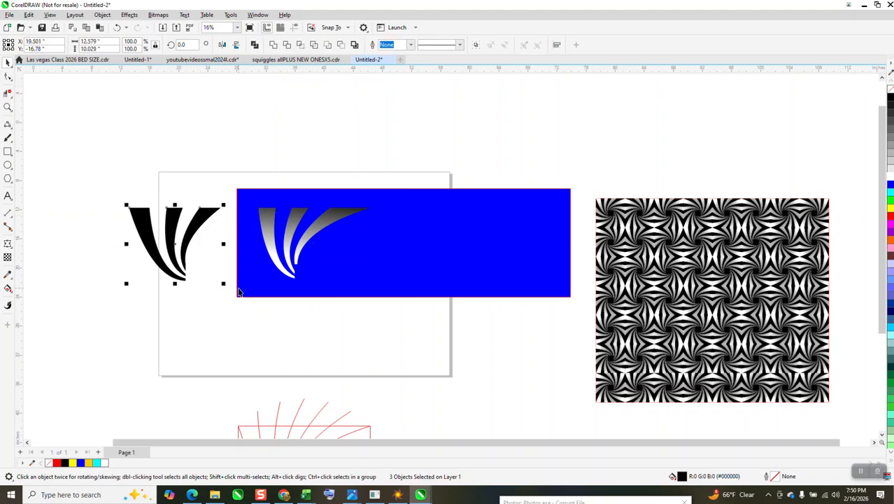
key("ctrl+g")
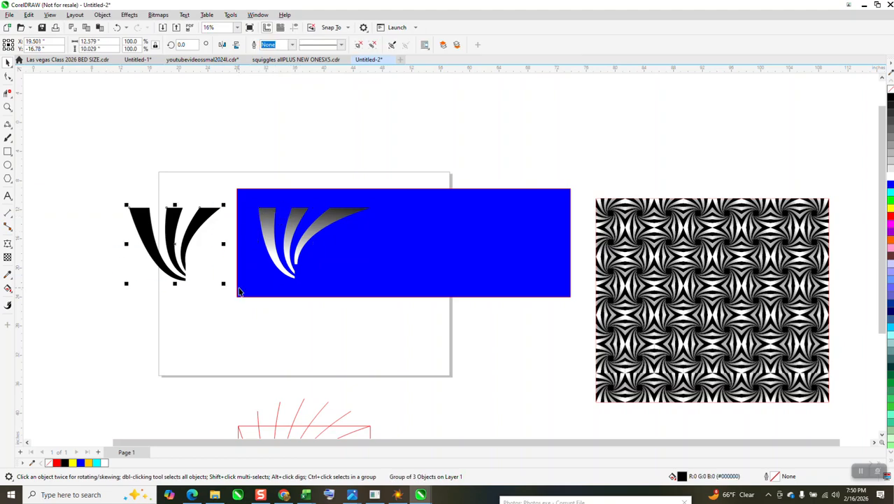
Move the blue rectangle aside and group the black shapes with the gradient-filled shapes
key("Right")
left_click_drag(466, 286, 674, 175)
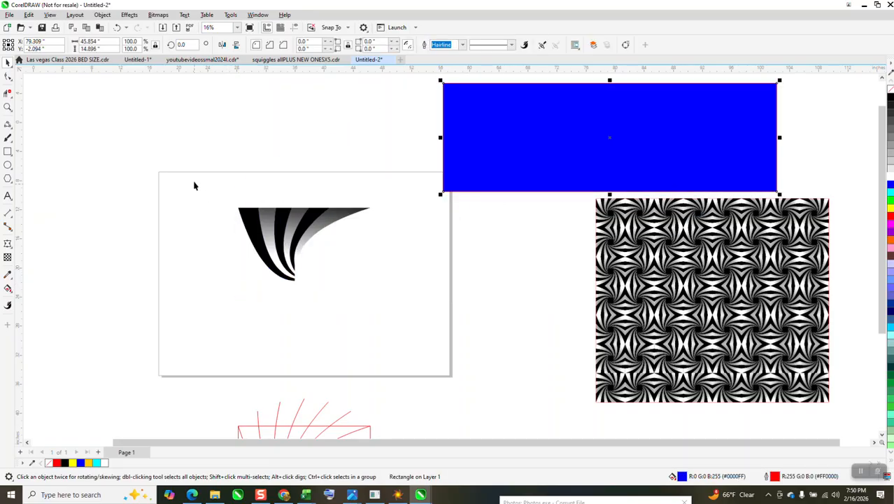
left_click_drag(195, 185, 417, 327)
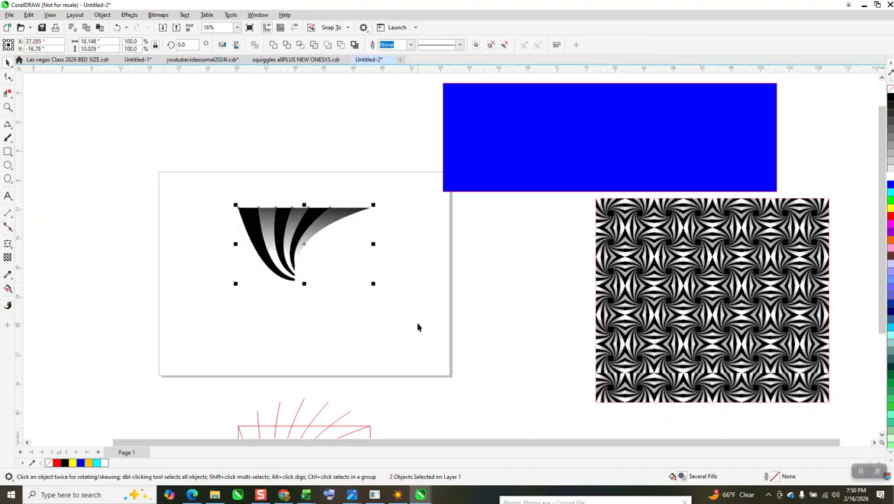
key("ctrl+g")
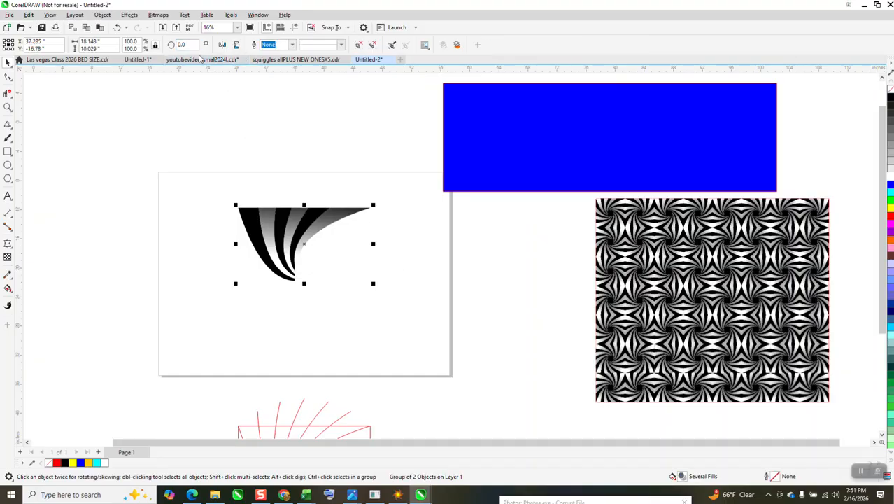
Rotate copies of the fan group around its lower corner in 90° steps to complete a square swirl
left_click(306, 245)
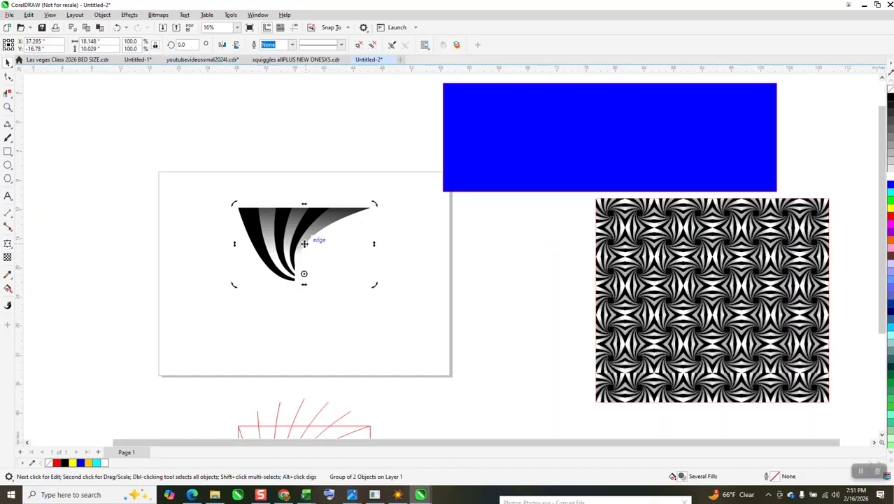
left_click(194, 46)
key("Return")
key("Return")
key("Return")
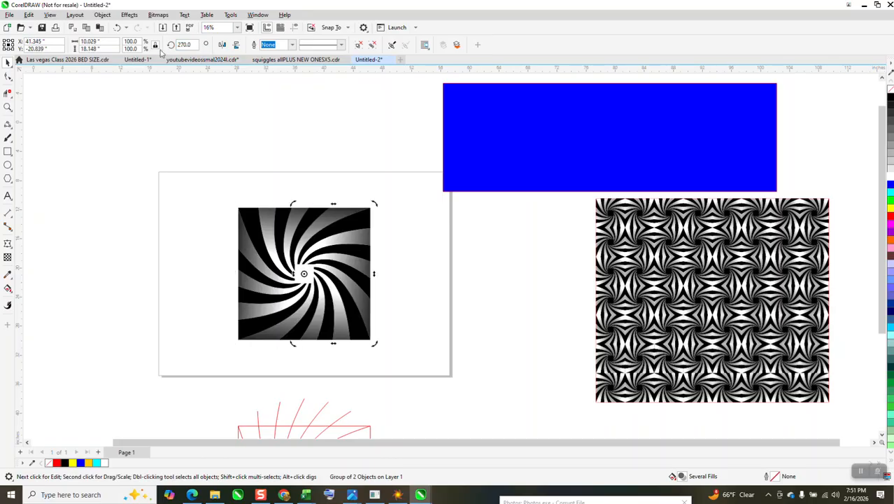
Delete the blue rectangle and group the four swirl parts together
left_click(447, 134)
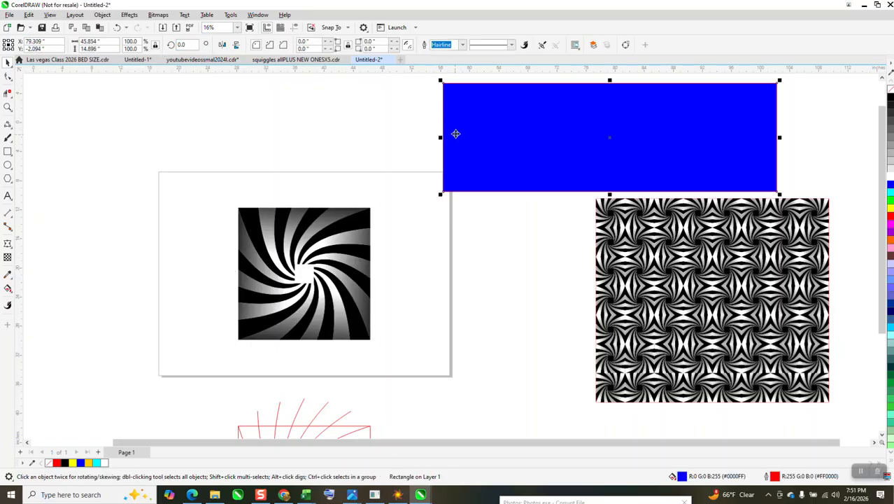
key("Delete")
scroll(368, 163, "down", 1)
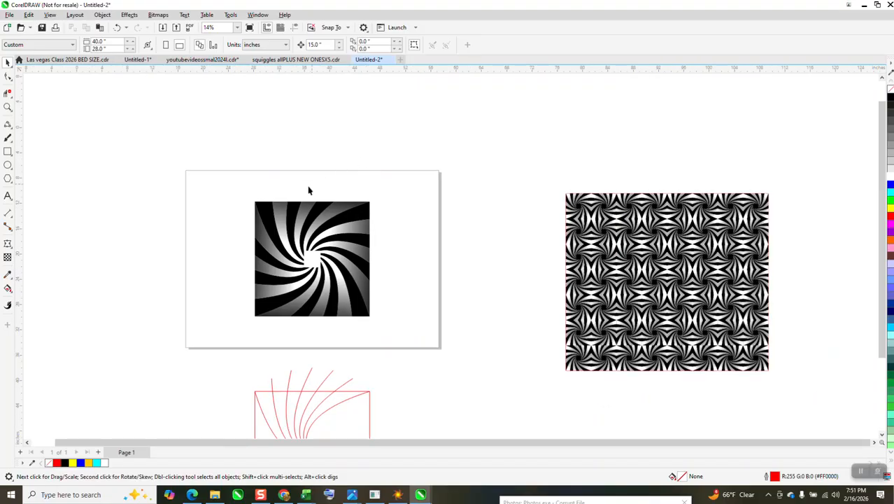
left_click_drag(221, 195, 390, 342)
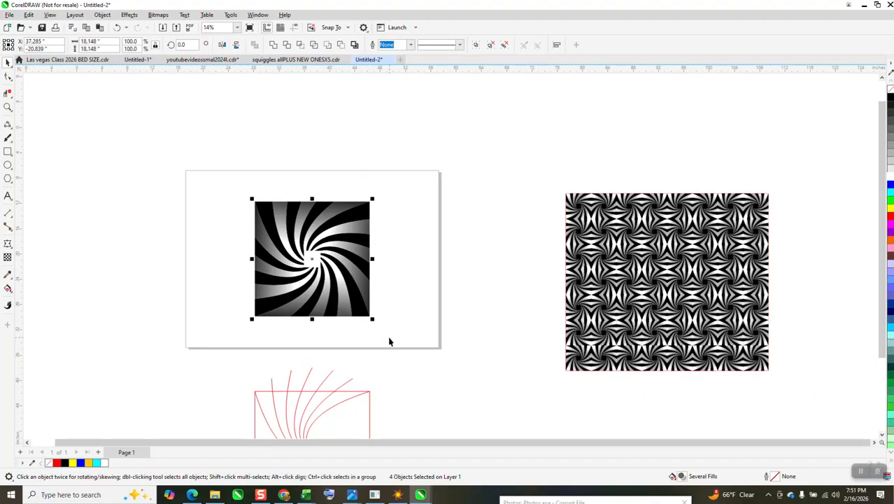
key("ctrl+g")
Scale the swirl group to 4 inches wide and move it to the page's upper-left corner
left_click_drag(110, 42, 53, 41)
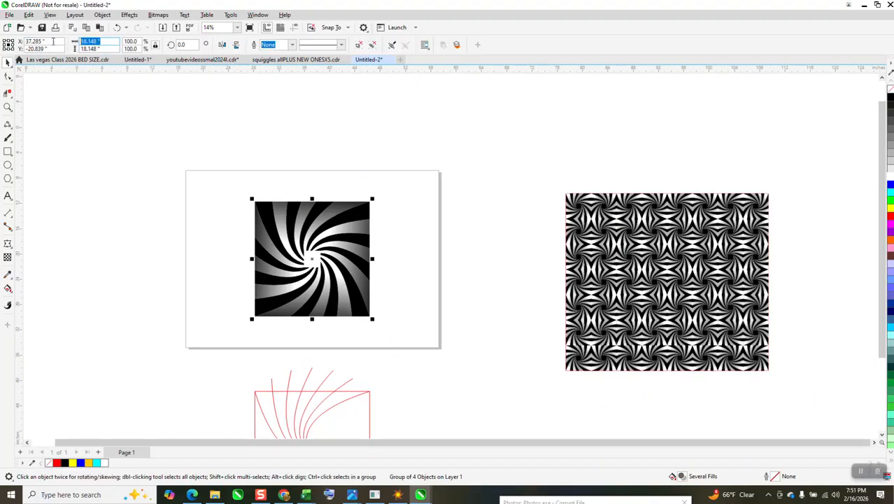
type("4")
key("Return")
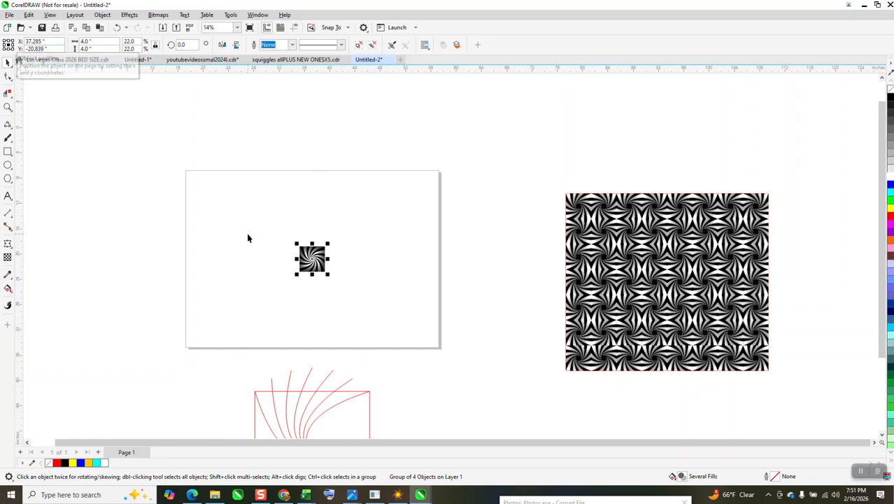
left_click_drag(312, 259, 221, 188)
Set the nudge distance to 4 inches
left_click(286, 76)
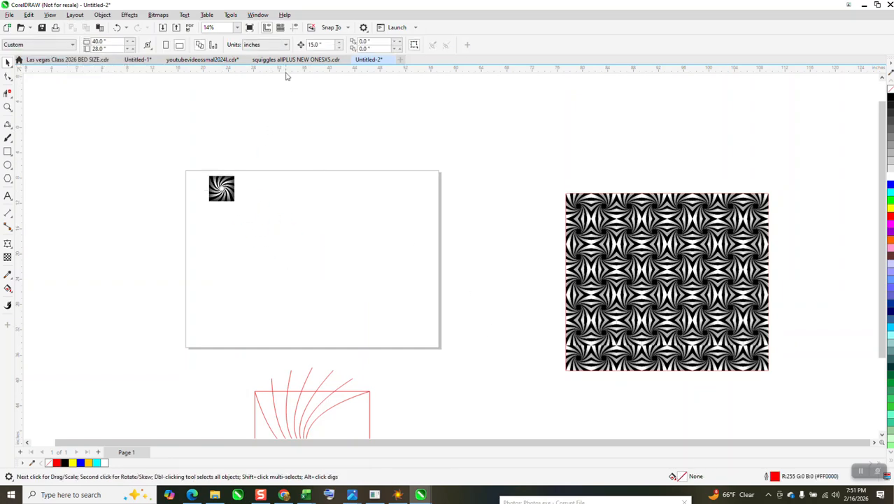
left_click(312, 45)
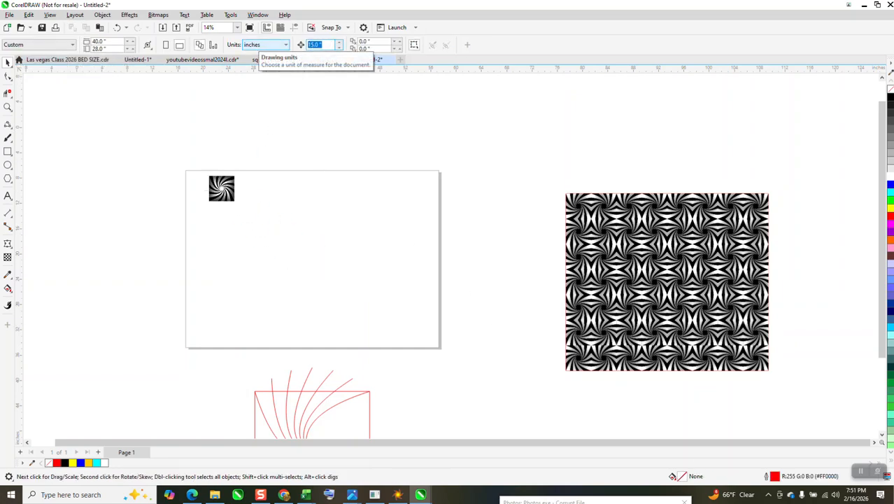
type("4")
key("Return")
Examine the reference pattern closely, then zoom in on the swirl tile on the page
left_click(7, 107)
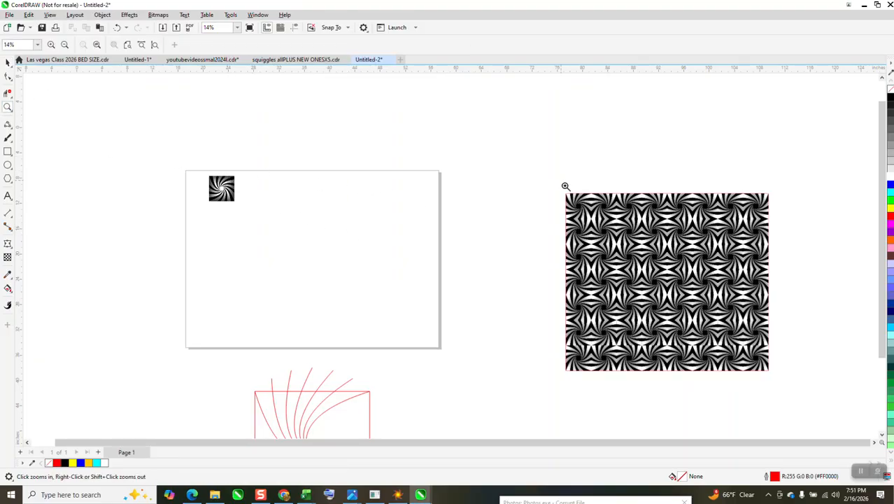
left_click_drag(567, 186, 624, 235)
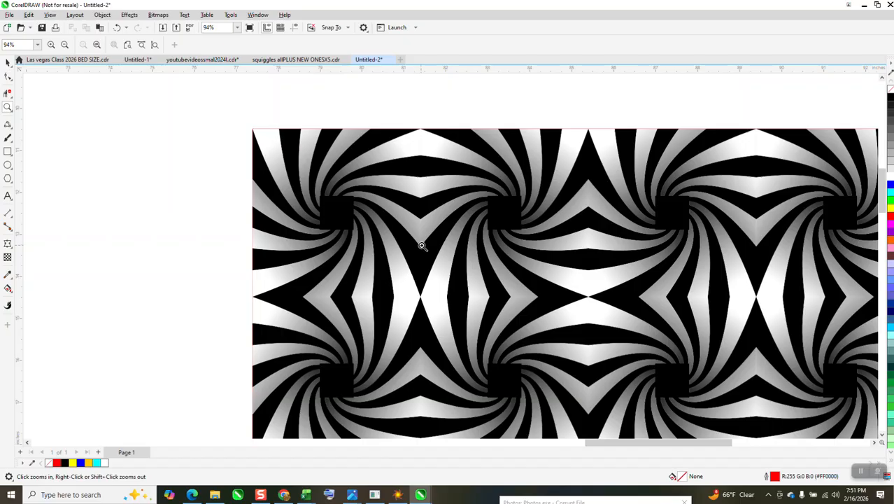
scroll(449, 222, "down", 3)
scroll(448, 223, "down", 3)
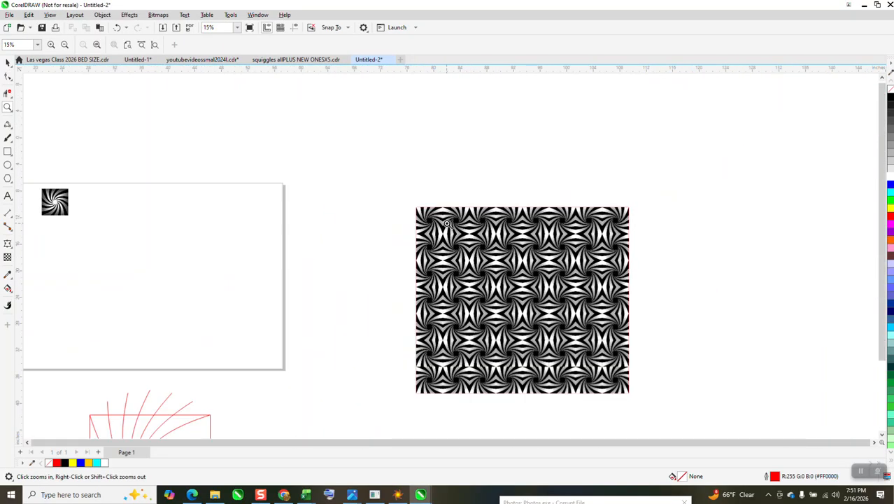
left_click(15, 72)
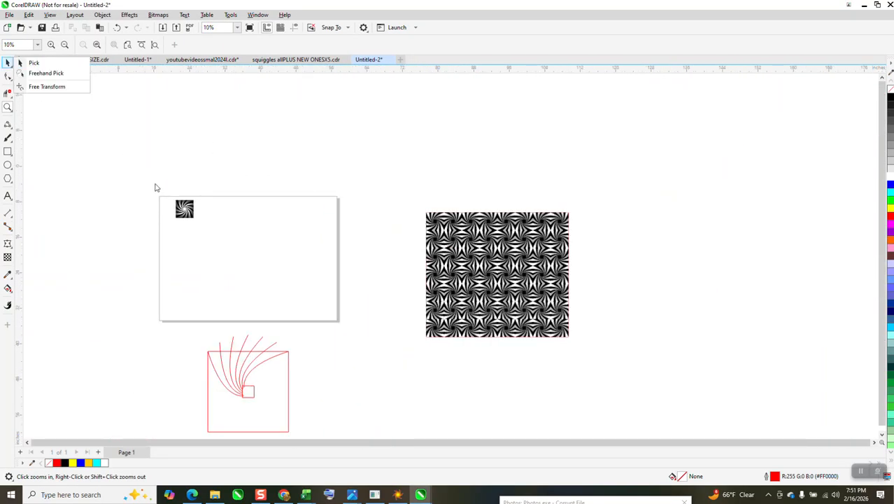
left_click(33, 63)
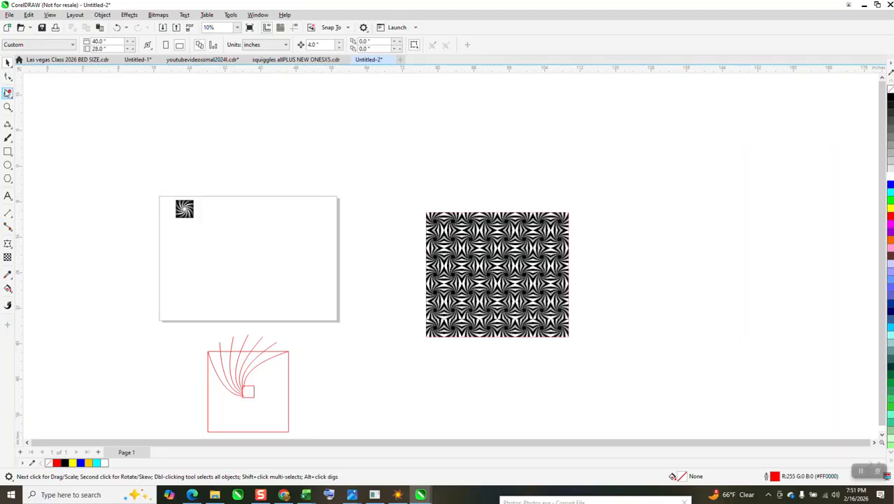
left_click(8, 107)
left_click_drag(173, 180, 308, 255)
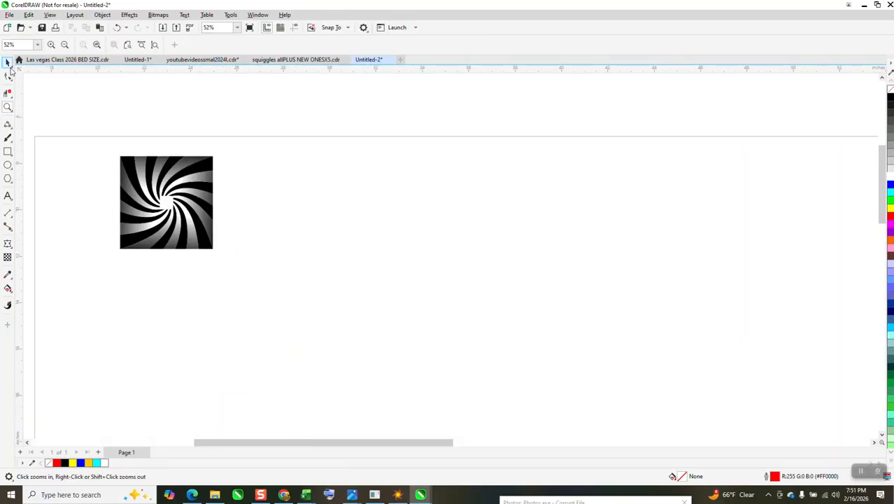
left_click(8, 63)
left_click(158, 161)
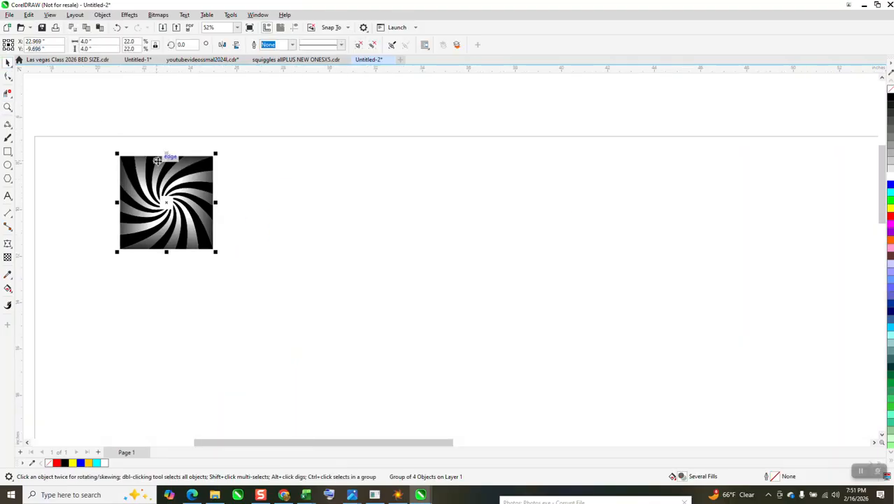
key("ctrl+d")
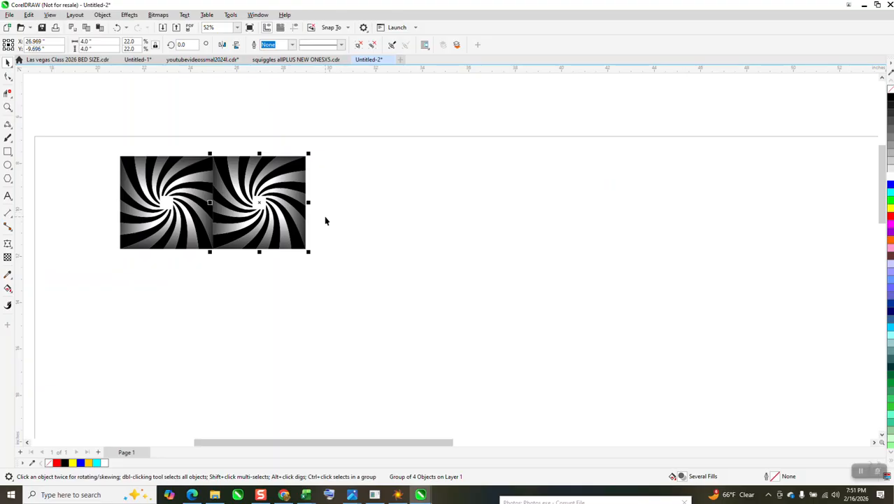
key("Delete")
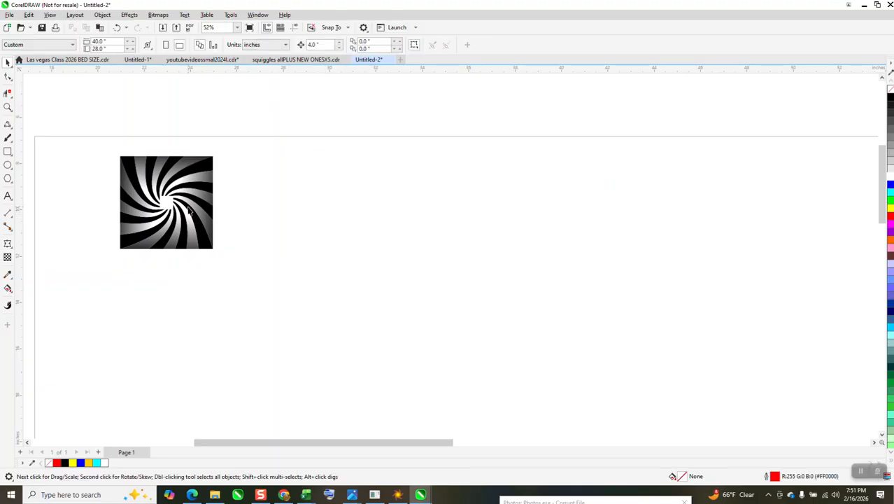
Mirror a copy of the swirl tile horizontally to its right side
left_click(190, 207)
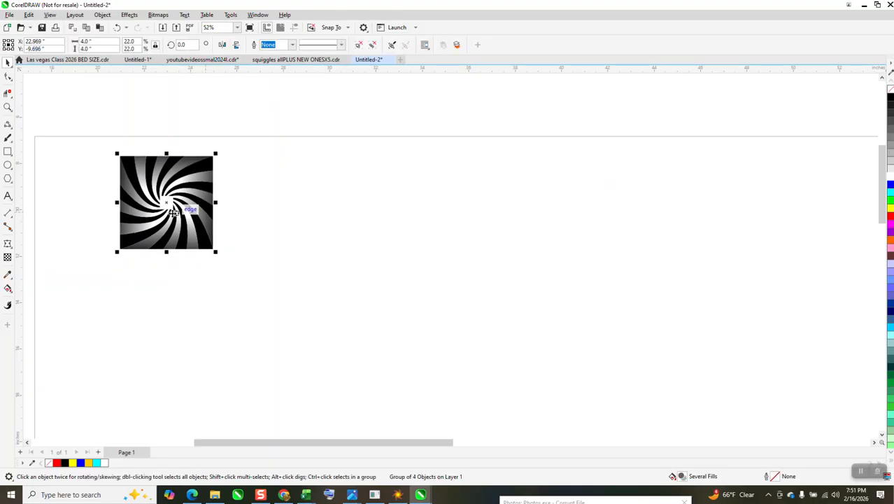
left_click_drag(114, 202, 308, 202)
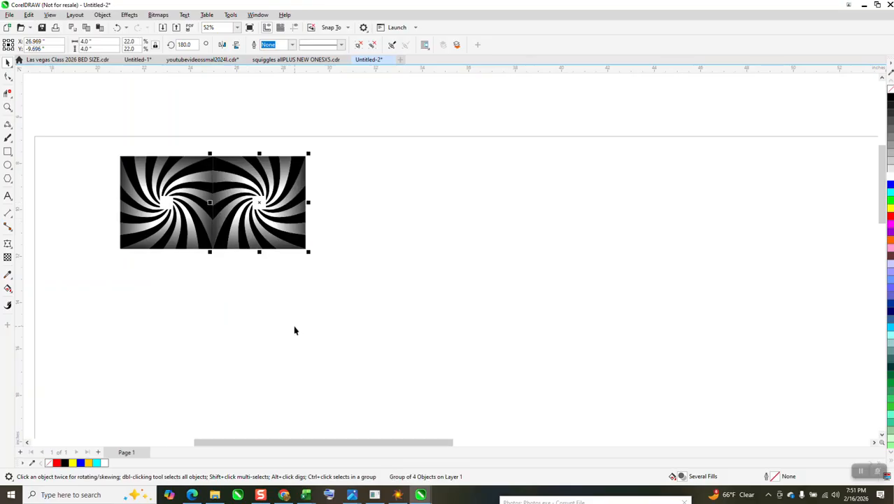
Duplicate the two-tile pair twice, nudging each copy 8 inches to the right
left_click_drag(73, 137, 388, 291)
key("plus")
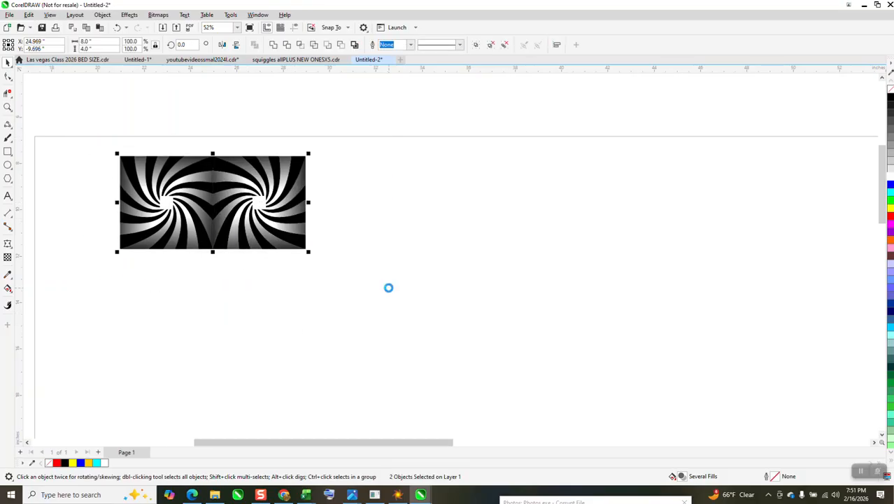
key("Right")
key("Right")
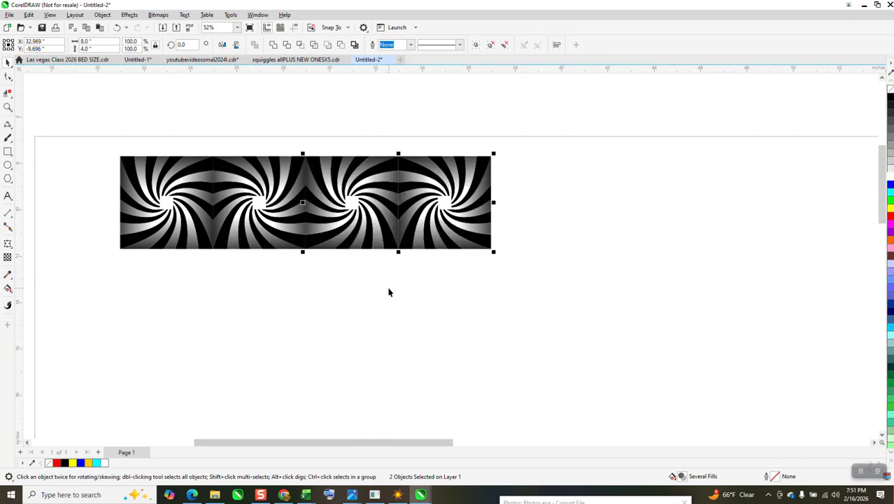
key("plus")
key("Right")
key("Right")
scroll(361, 287, "down", 1)
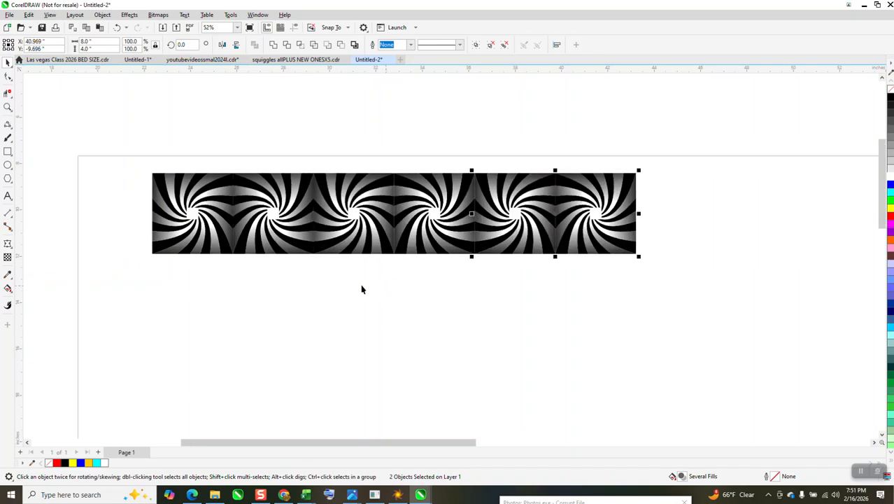
Group the six-tile row and copy it downward as a second row
left_click_drag(105, 160, 663, 308)
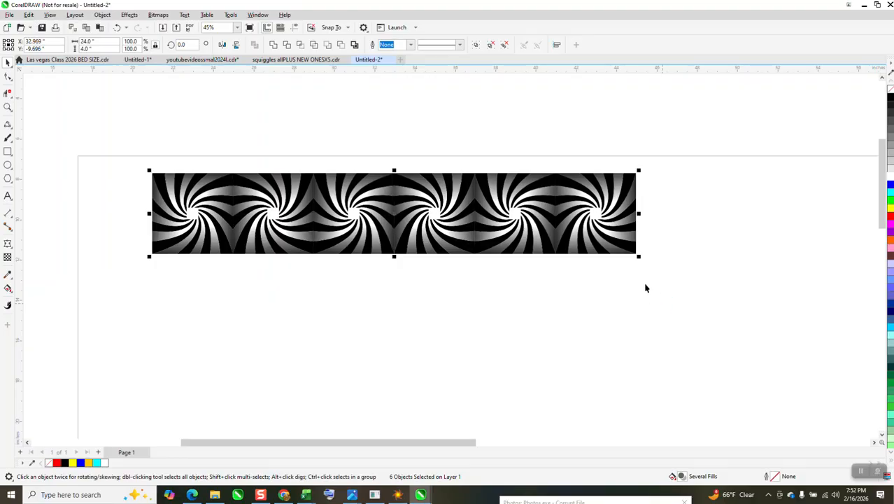
key("ctrl+g")
left_click_drag(395, 172, 515, 290)
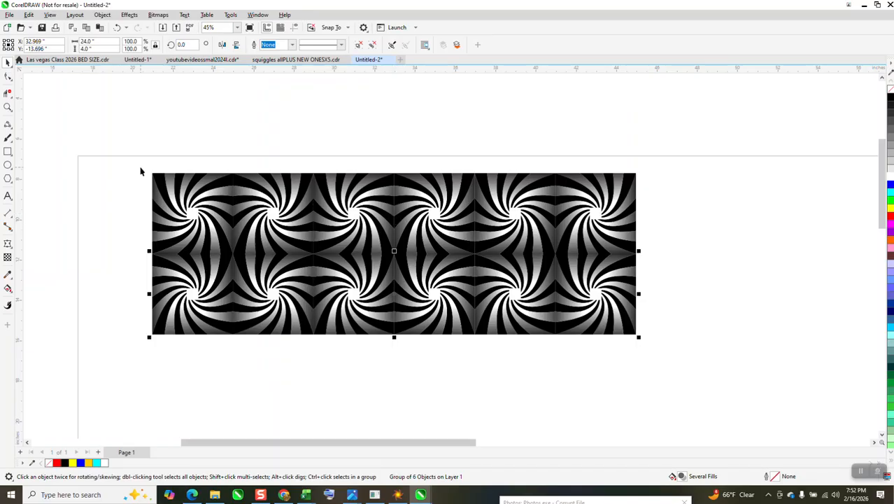
scroll(469, 259, "up", 2)
scroll(470, 260, "down", 2)
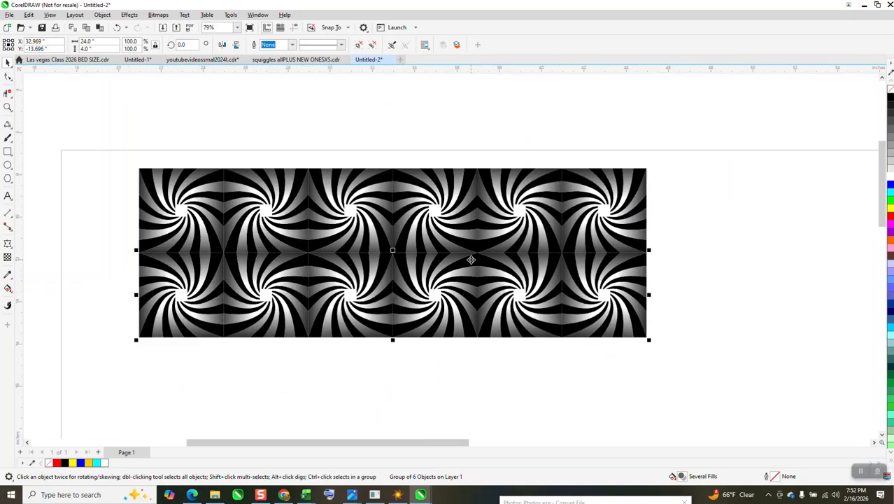
Give both rows a black hairline outline
left_click_drag(113, 132, 680, 371)
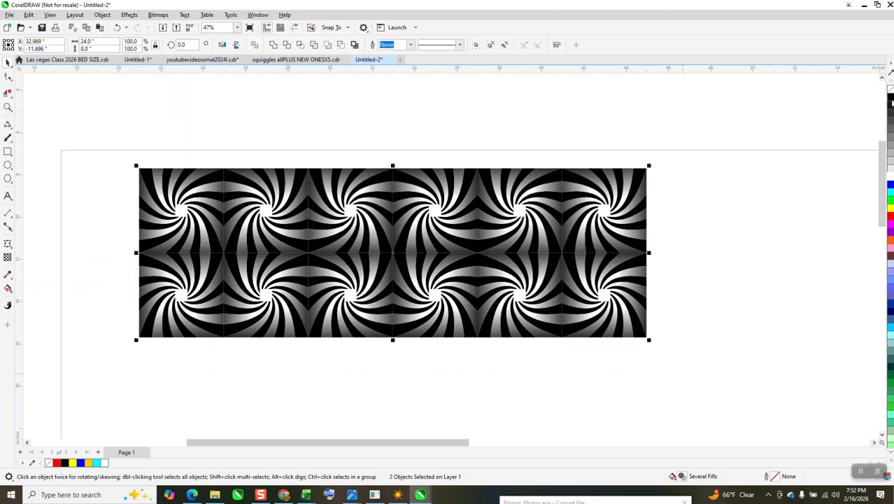
right_click(890, 98)
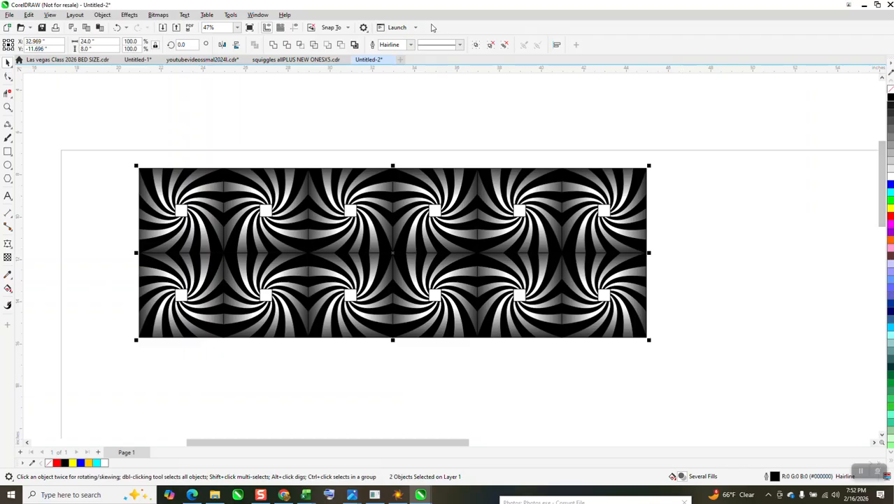
Undo the outline and duplications, then delete the mirrored copy, leaving the single swirl tile
left_click(117, 28)
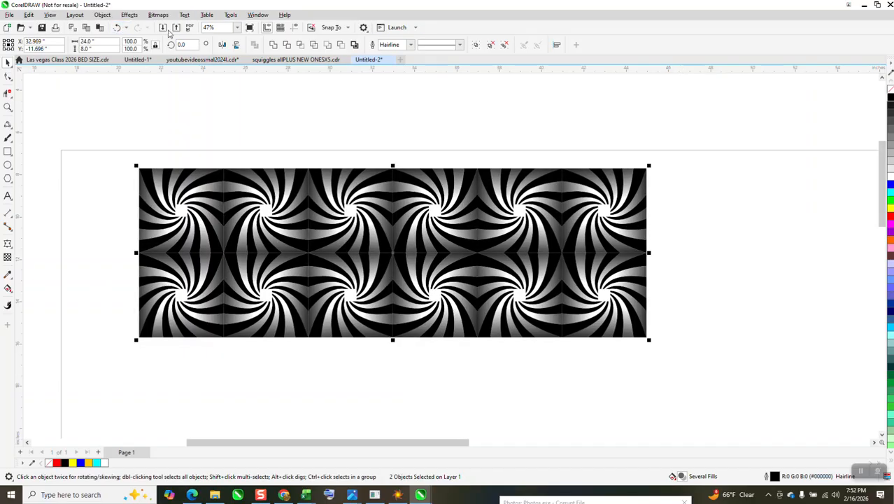
left_click(117, 28)
left_click(117, 29)
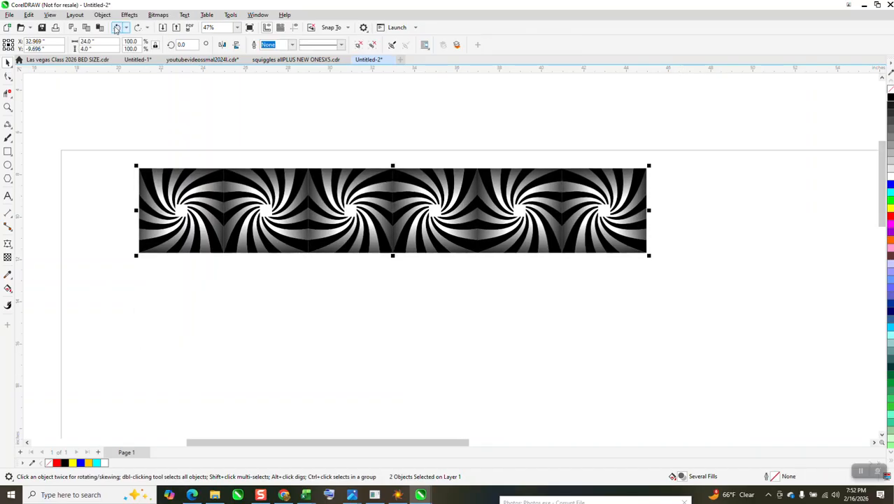
left_click(116, 29)
left_click(116, 29)
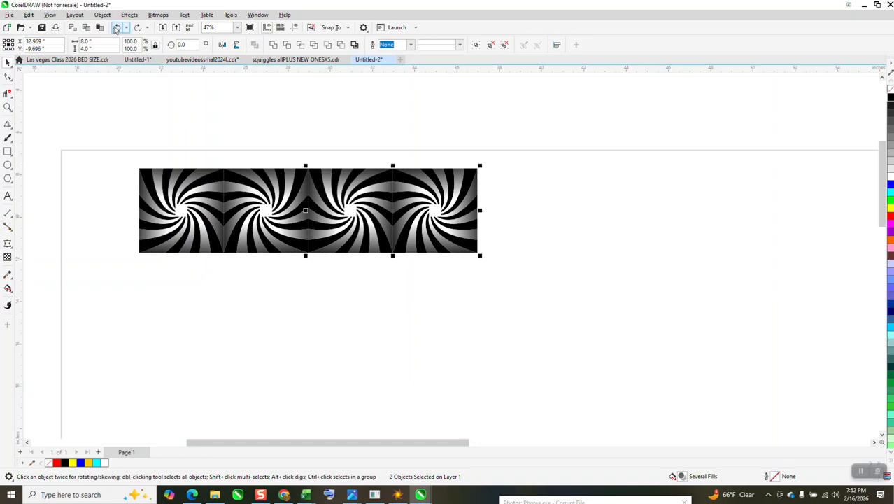
left_click(116, 29)
left_click(116, 28)
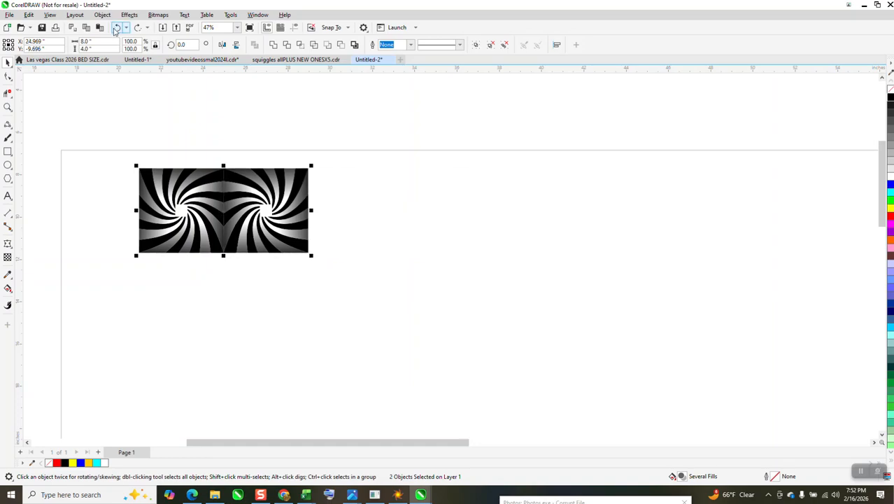
left_click(116, 28)
left_click_drag(217, 189, 306, 219)
left_click_drag(215, 213, 142, 186)
key("Delete")
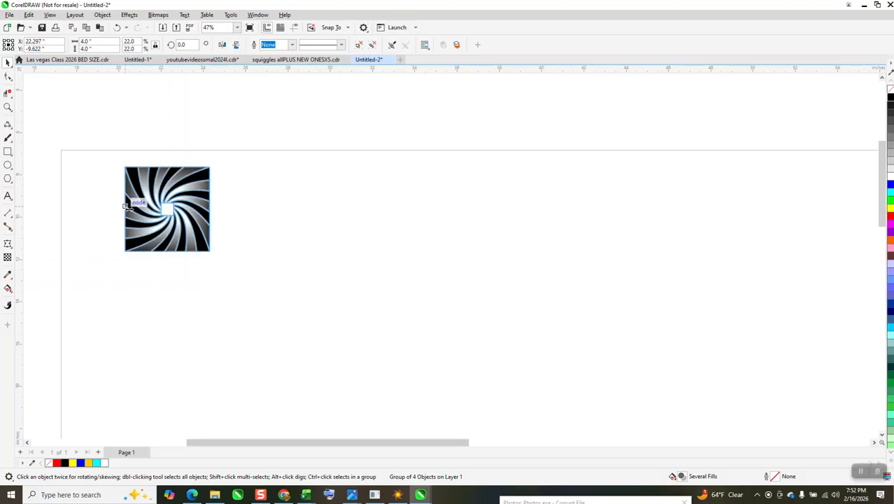
Mirror a copy of the swirl tile to its right and set the nudge distance to 0.01 inches
left_click_drag(125, 205, 216, 206)
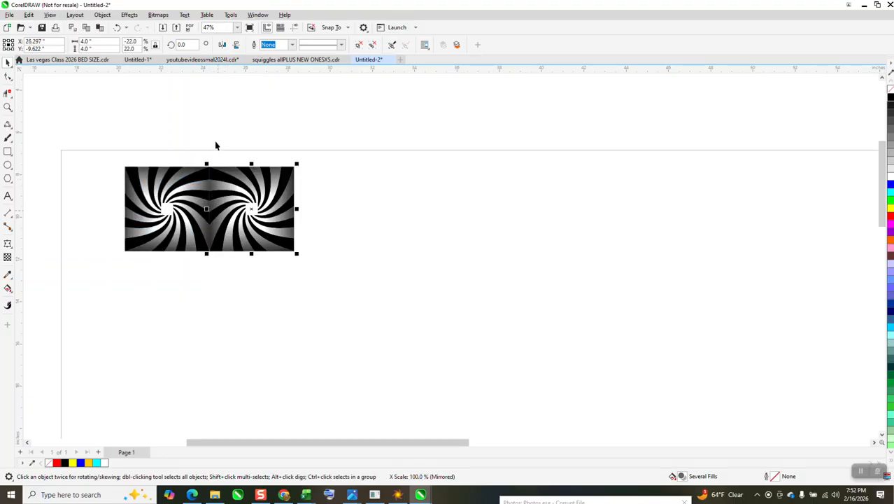
left_click(217, 135)
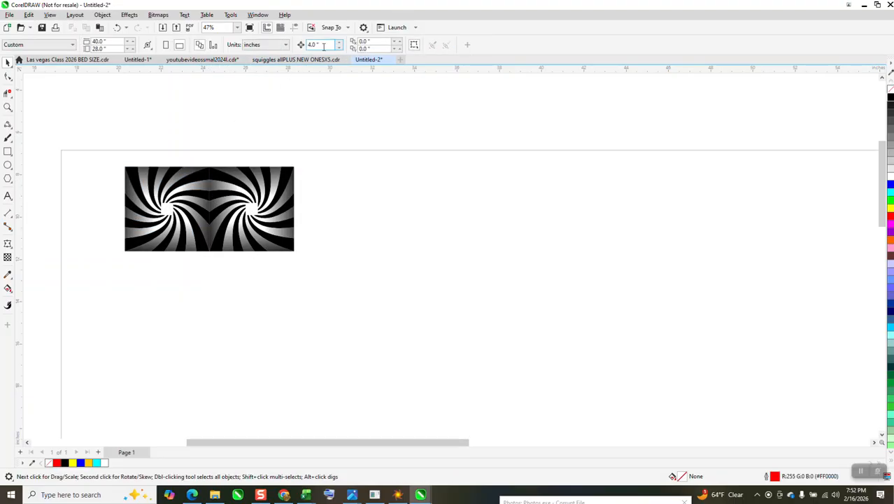
left_click_drag(324, 47, 277, 54)
type(".0")
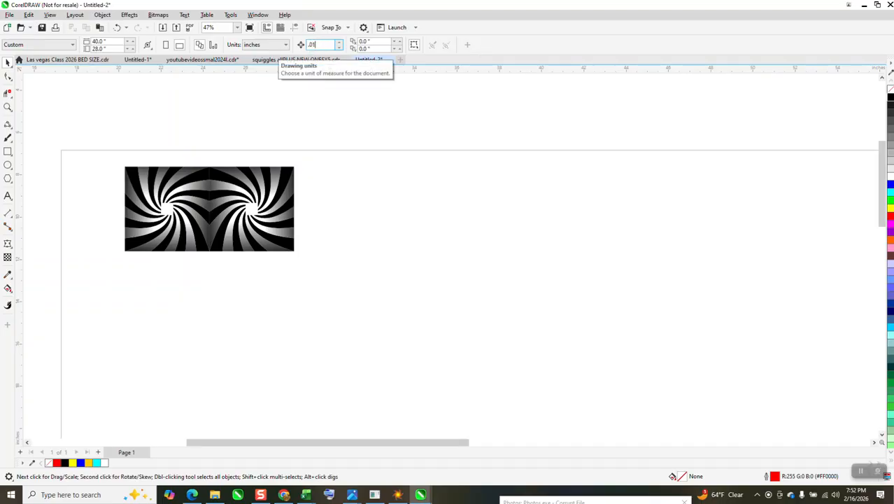
type("1")
Nudge the mirrored copy slightly left so it overlaps the original tile
left_click(270, 183)
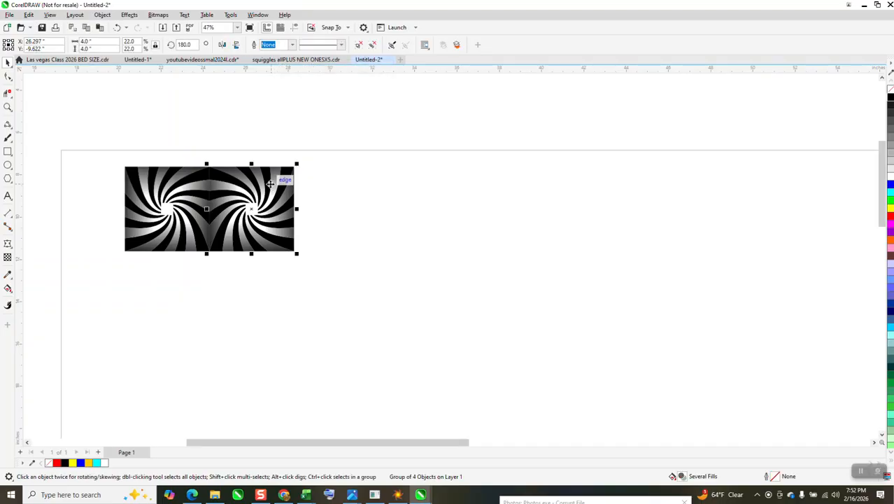
key("Left")
key("Left")
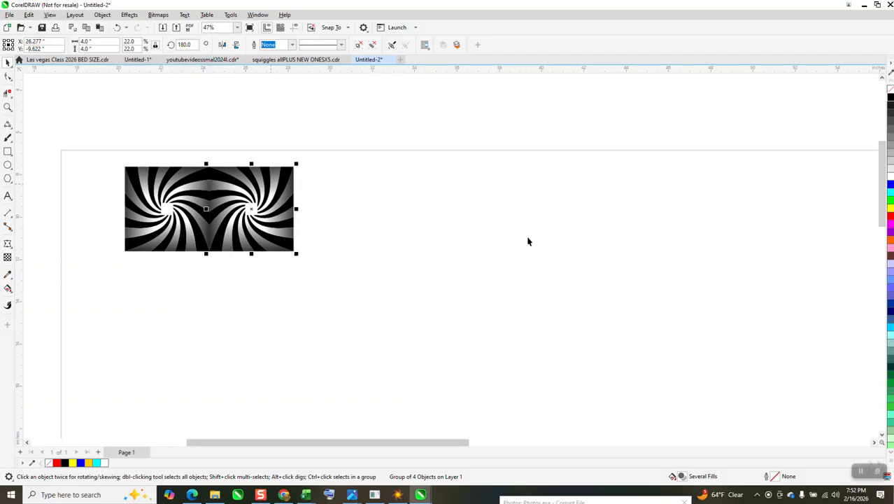
left_click(488, 250)
Unlock the proportions, stretch both tiles to 8 inches wide, and group them
left_click_drag(102, 130, 330, 289)
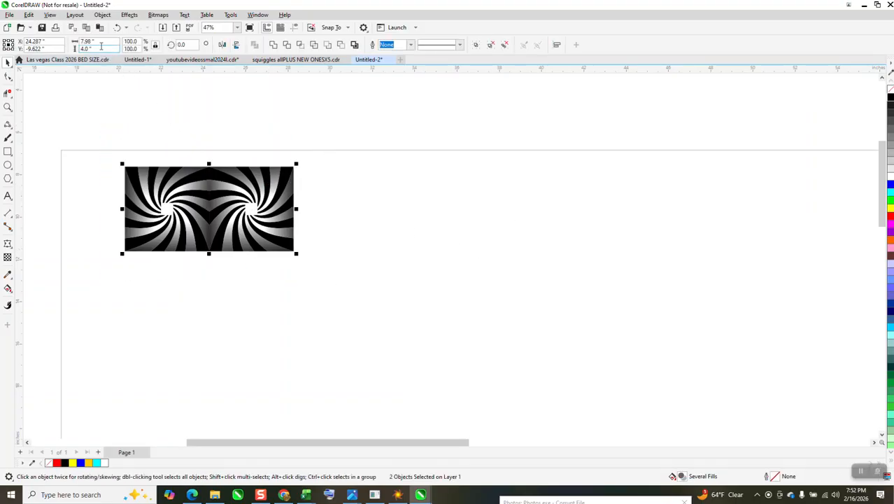
left_click(155, 46)
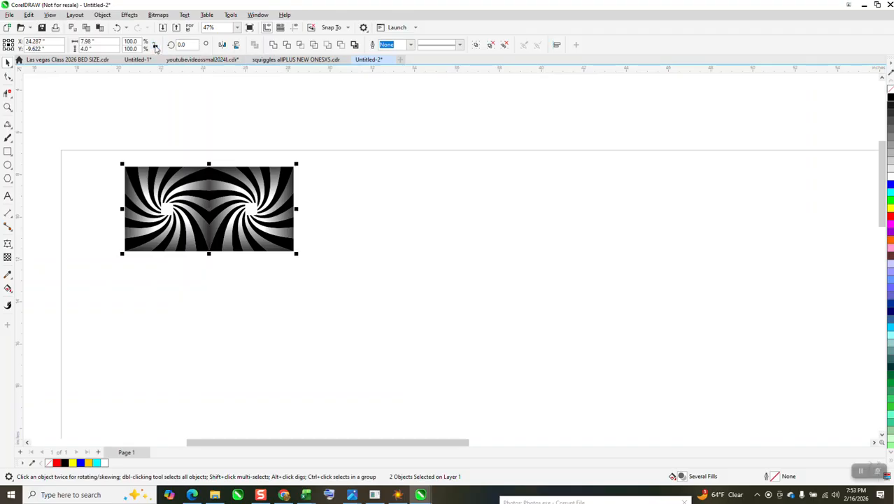
left_click(103, 40)
type("8")
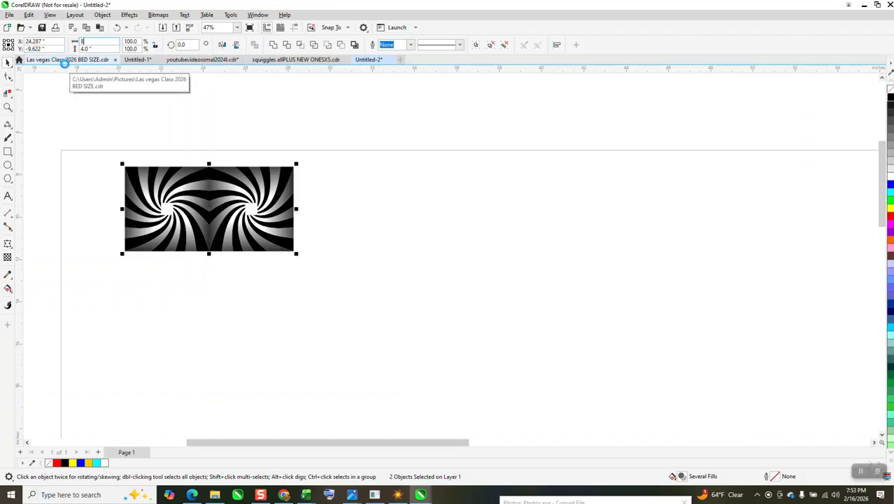
key("Return")
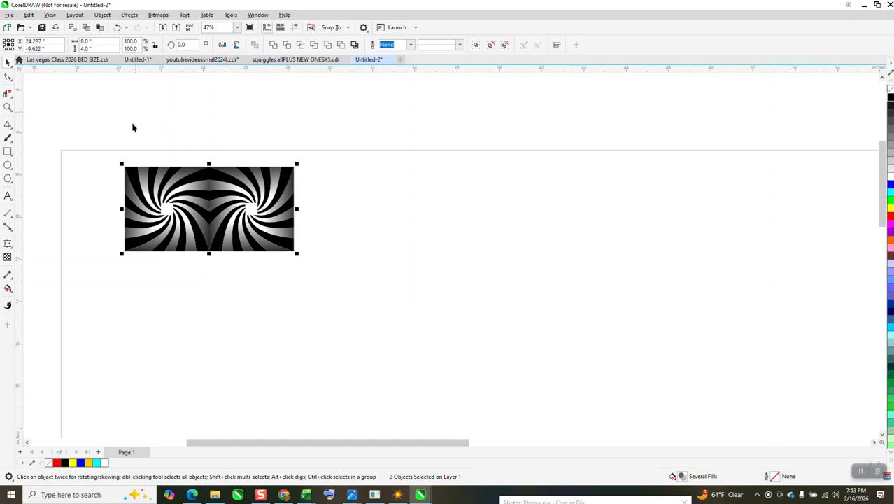
left_click_drag(110, 139, 375, 286)
key("ctrl+g")
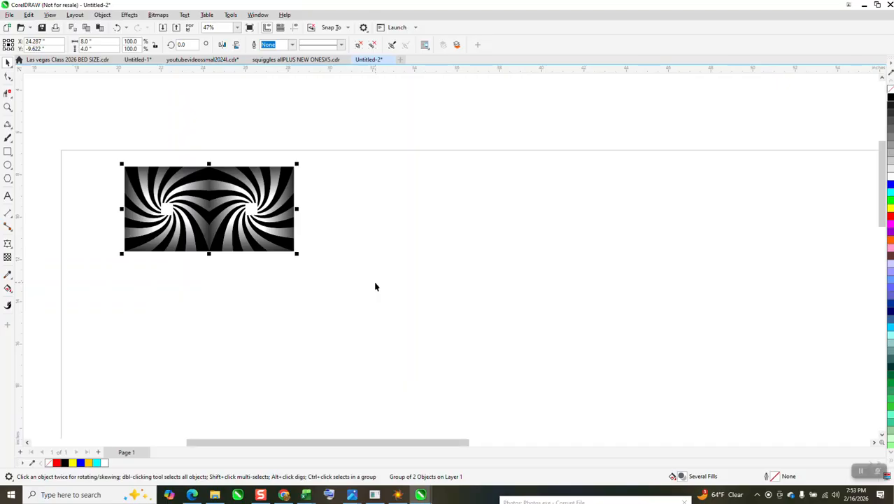
Set the nudge distance to 3.99 inches
left_click(292, 112)
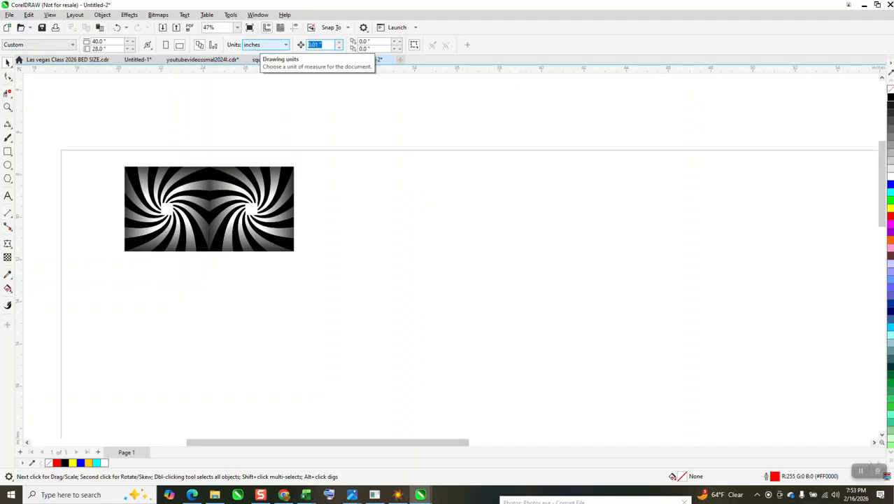
key("Return")
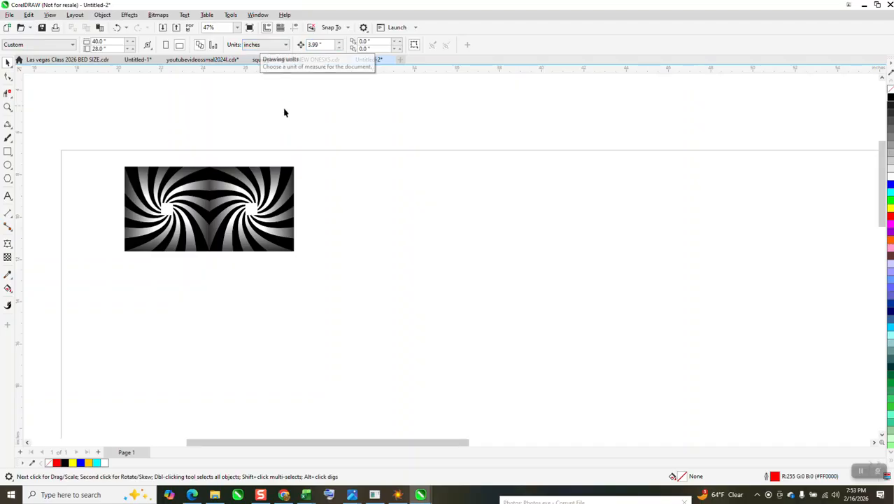
Duplicate the grouped tile pair three times along the row
left_click(196, 186)
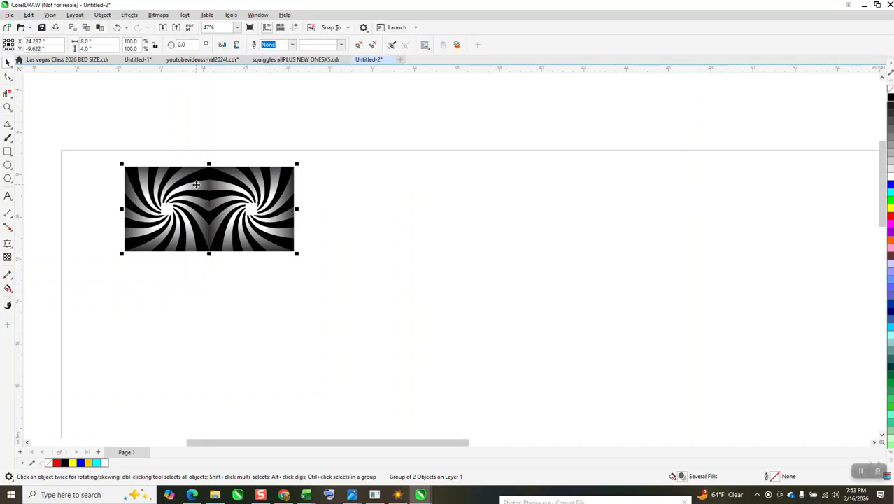
key("ctrl+d")
key("ctrl+d")
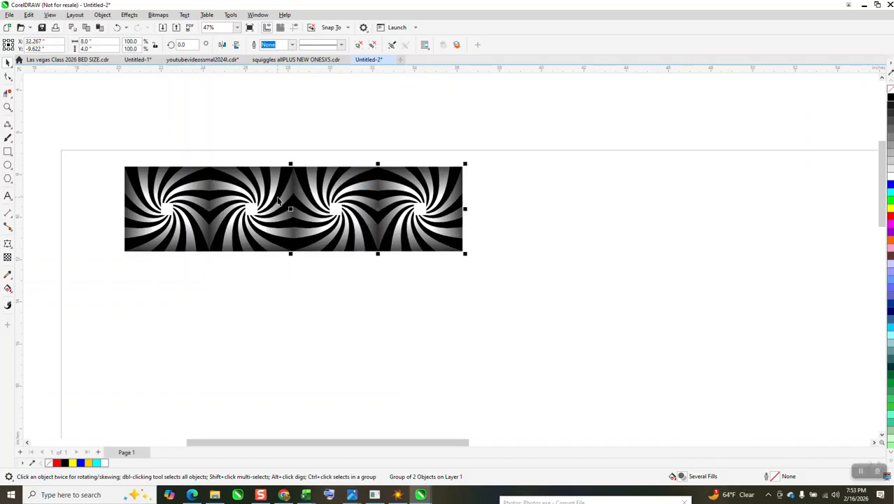
key("ctrl+d")
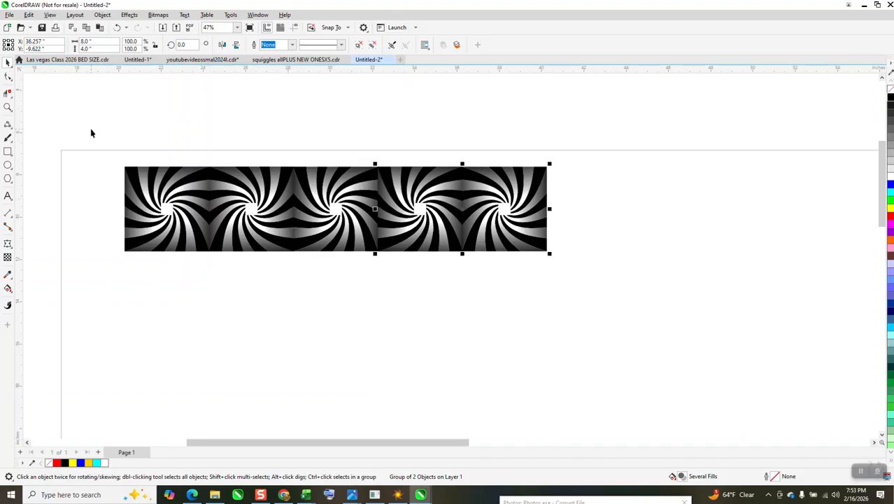
Flip the rightmost duplicated pair vertically
left_click_drag(91, 133, 602, 293)
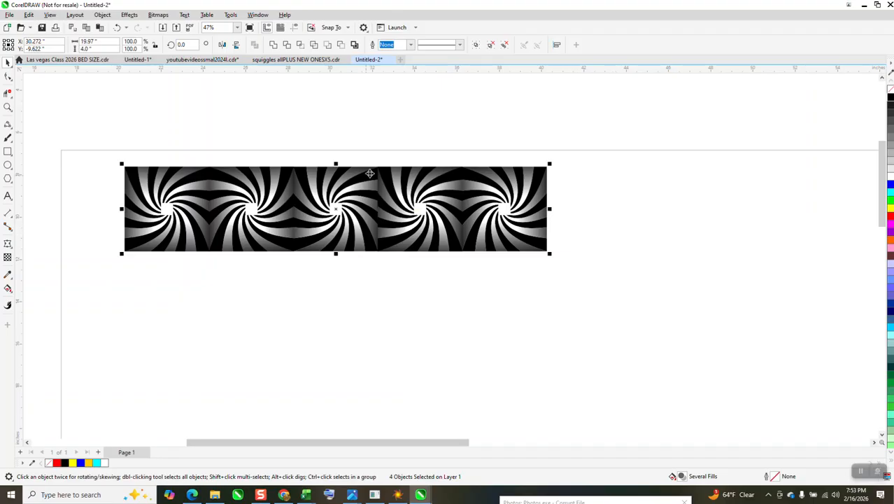
left_click(406, 182)
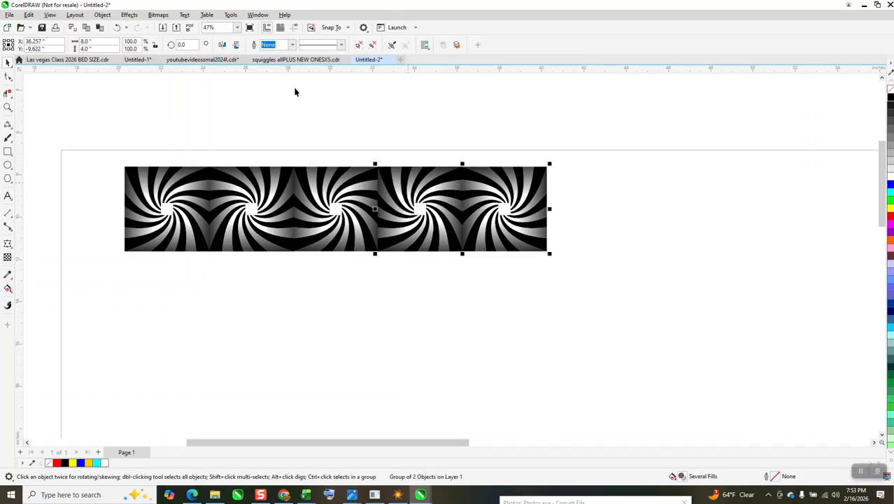
left_click(222, 45)
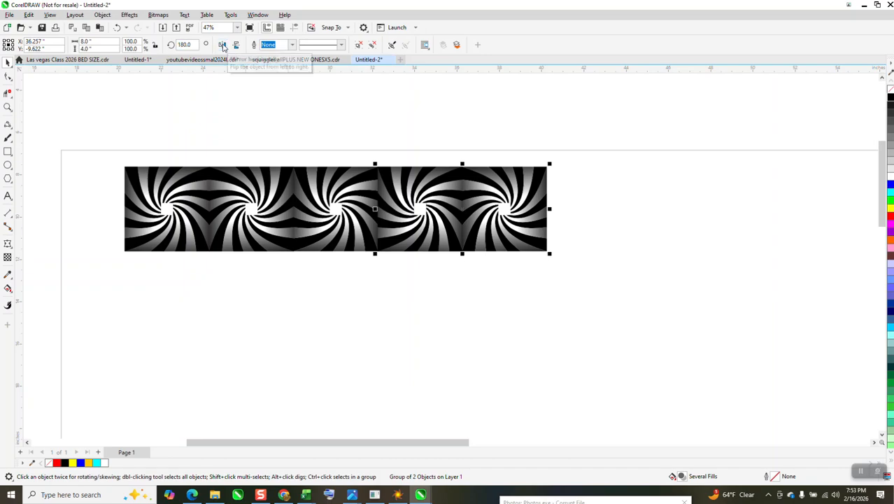
left_click(222, 45)
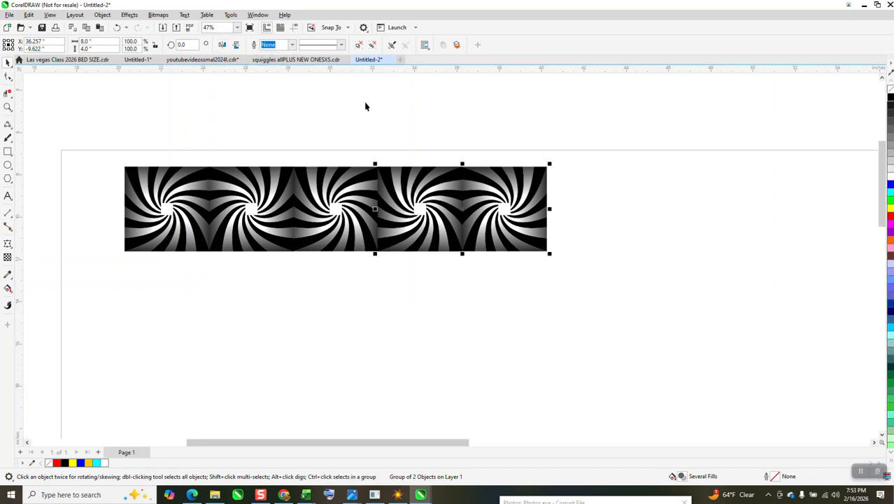
left_click(238, 45)
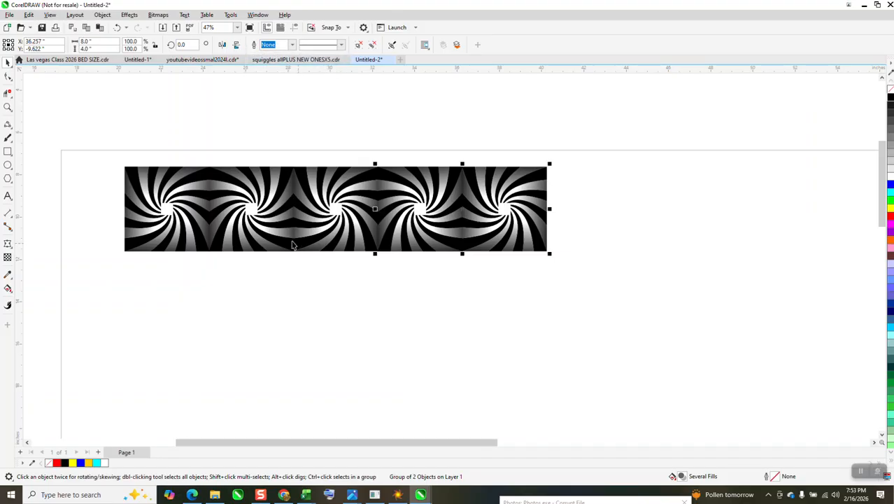
scroll(278, 236, "down", 1)
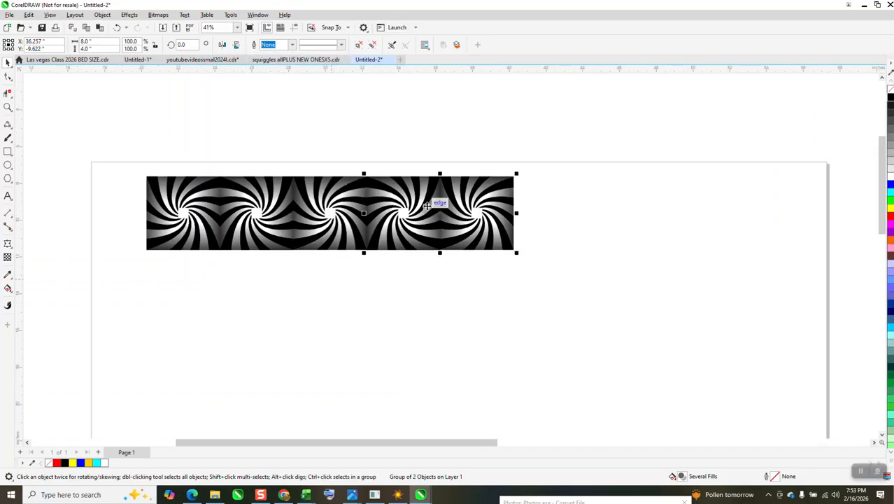
Select the whole row of four tile pairs and group it
left_click_drag(125, 160, 531, 269)
key("ctrl+g")
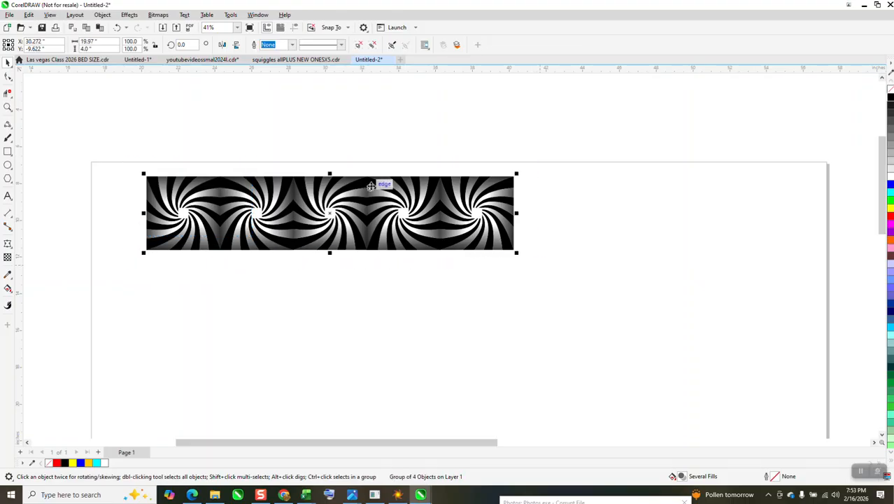
Move the grouped row and place a copy directly beneath it to form a second row
left_click_drag(331, 173, 331, 202)
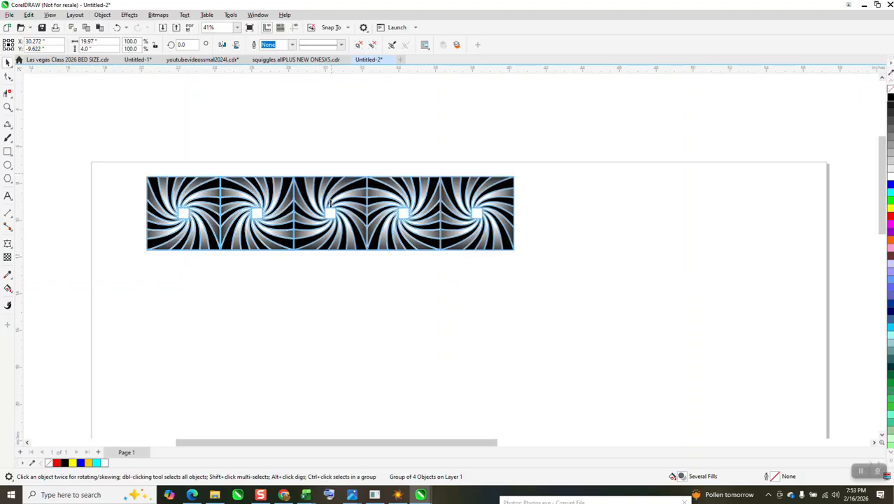
left_click_drag(334, 254, 514, 253)
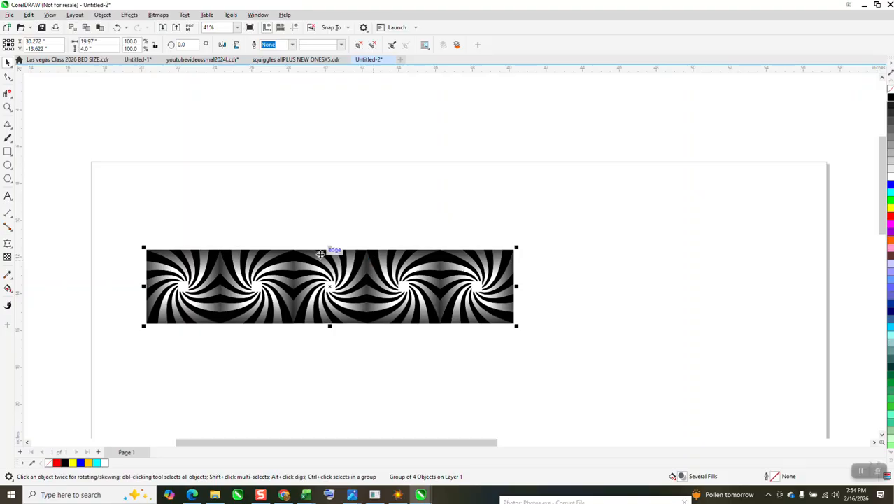
left_click_drag(330, 247, 448, 329)
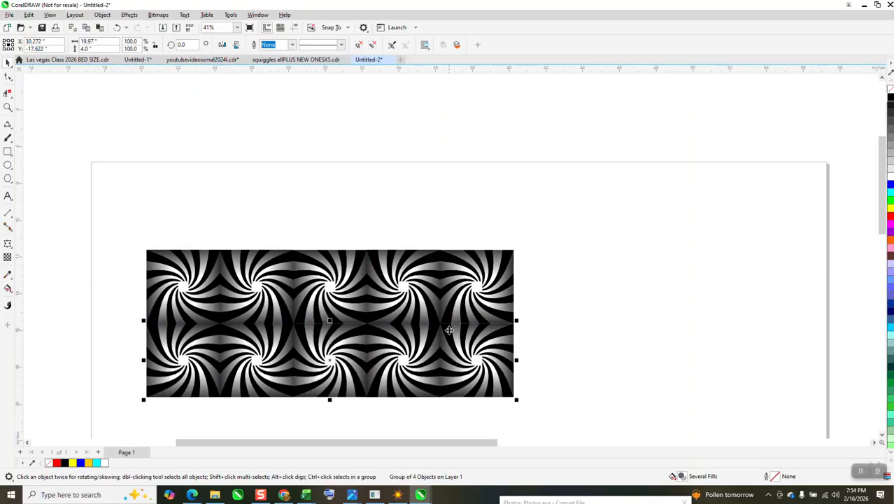
left_click(324, 147)
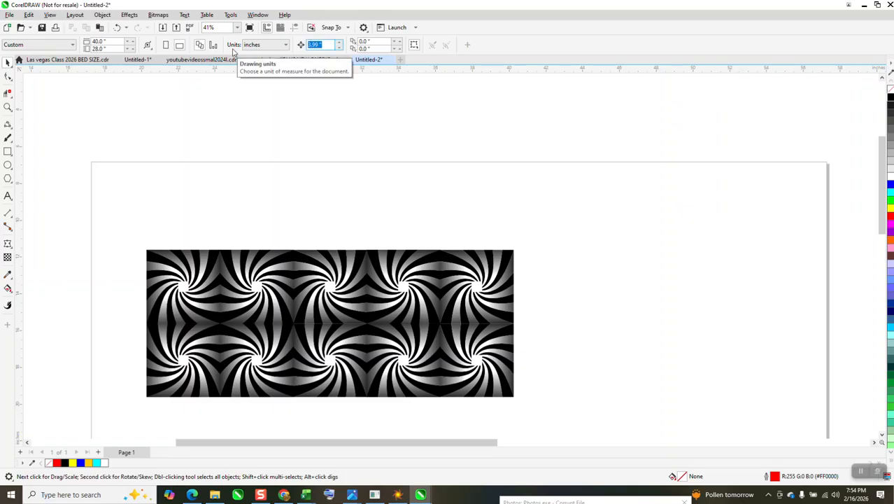
key("BackSpace")
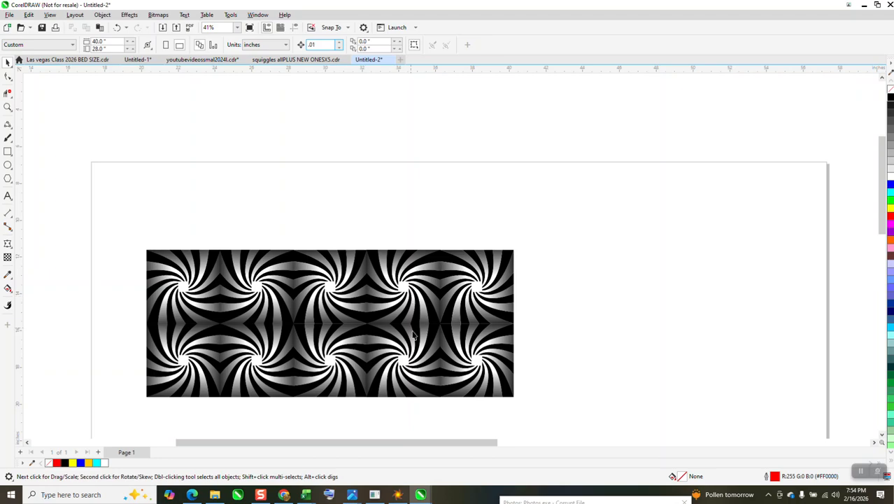
left_click(420, 341)
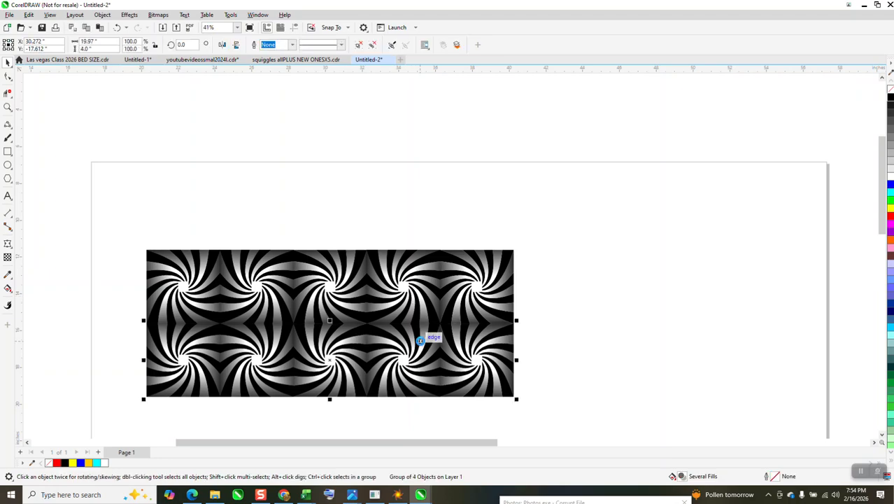
scroll(219, 187, "down", 1)
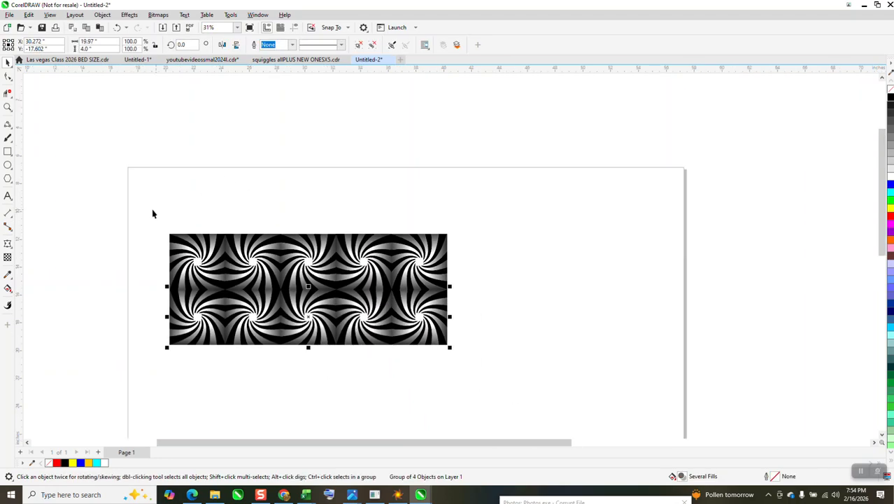
Select both rows and resize them to 20 inches wide by 8 inches high
left_click_drag(152, 214, 492, 366)
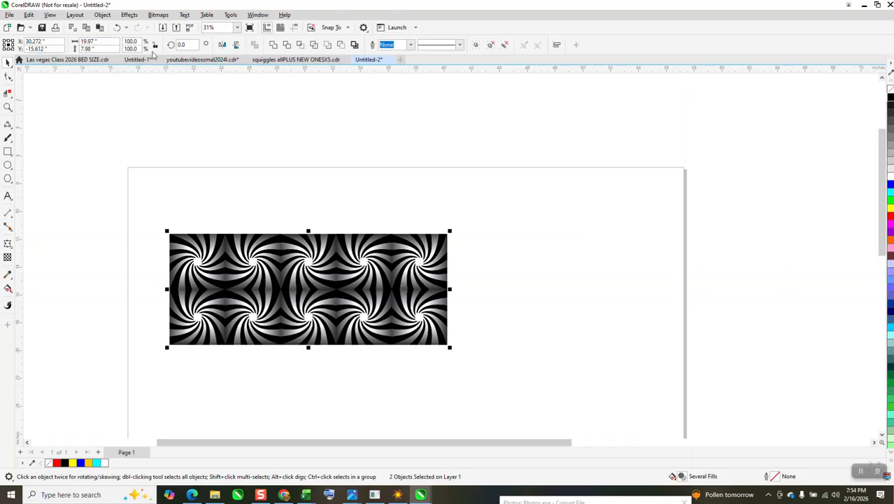
left_click(104, 49)
type("8")
left_click(104, 41)
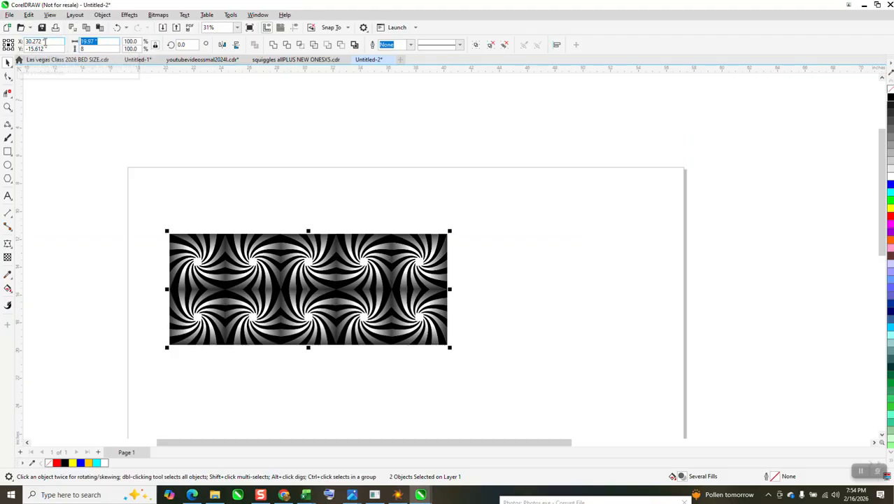
type("20")
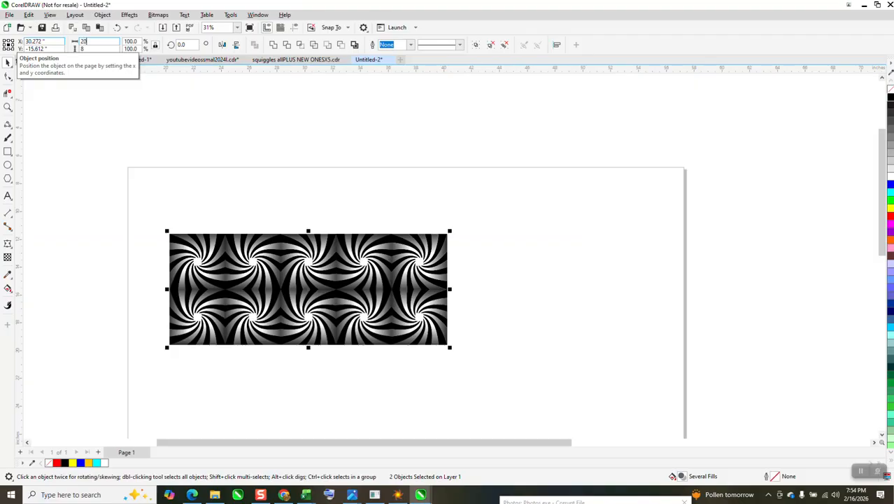
key("Return")
Set the nudge distance back to 3.99 inches
left_click(306, 98)
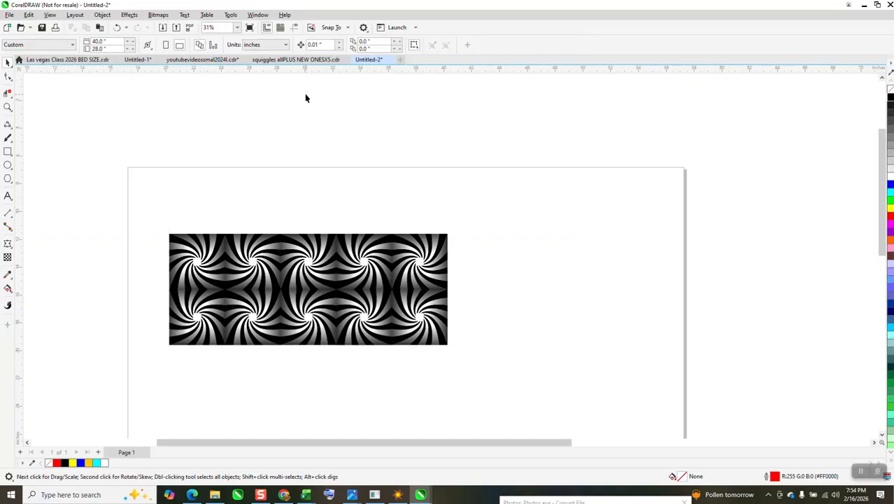
left_click(315, 45)
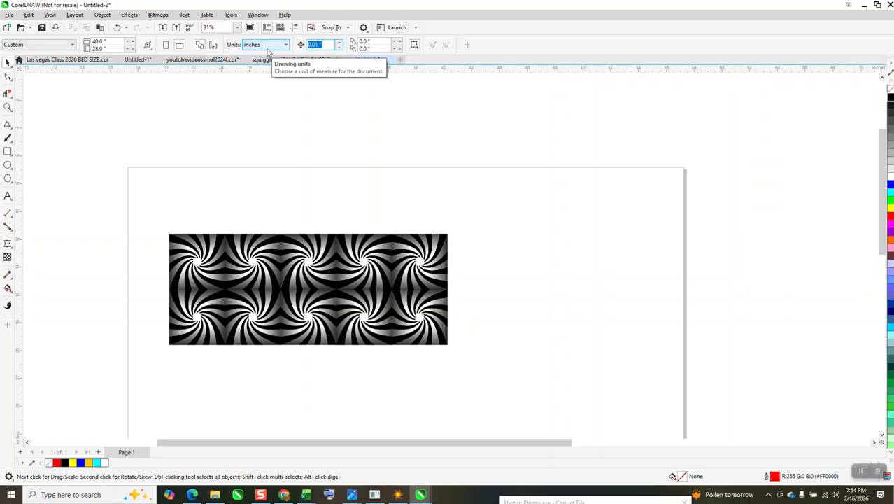
type("3.99")
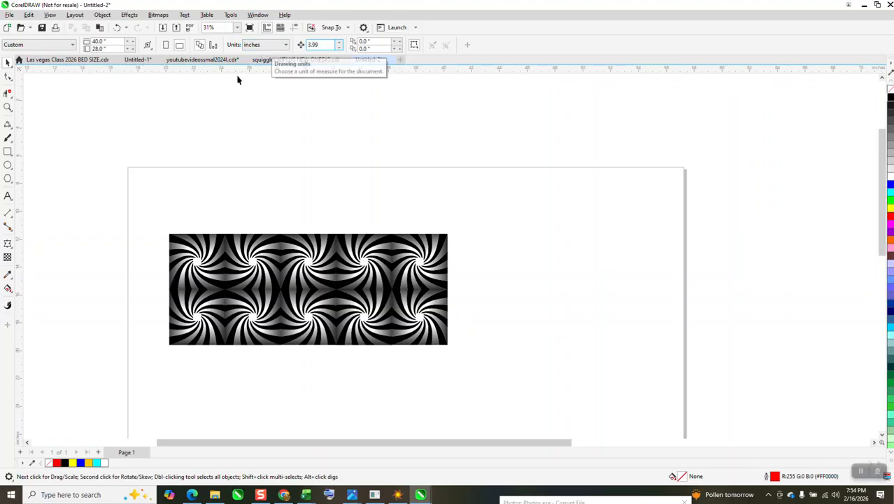
Duplicate the two-row block downward twice to extend the pattern vertically
left_click_drag(166, 213, 468, 365)
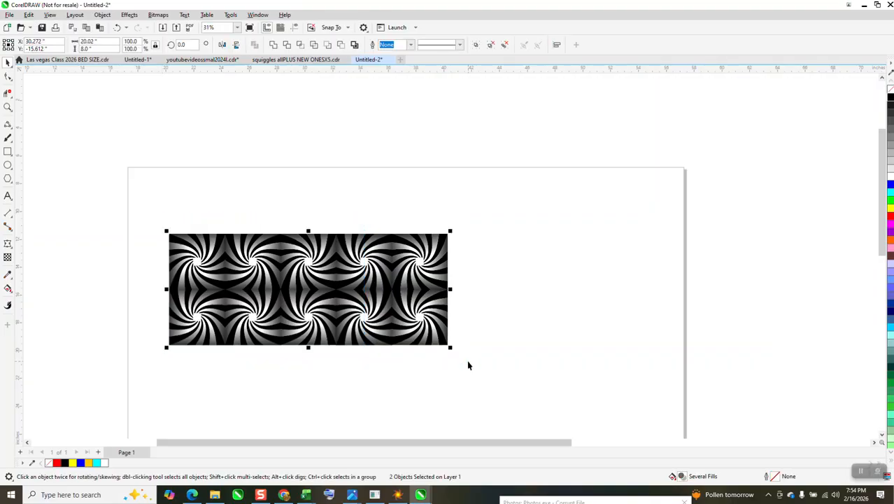
key("Down")
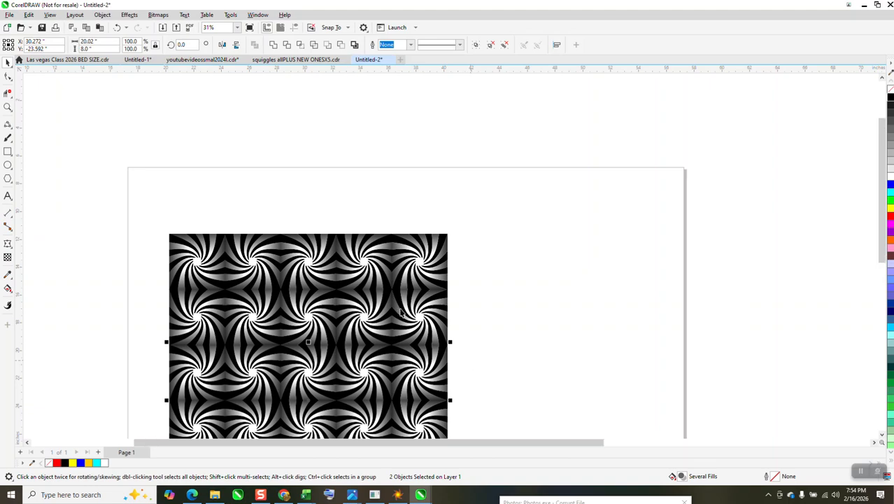
scroll(389, 298, "down", 1)
scroll(380, 231, "down", 1)
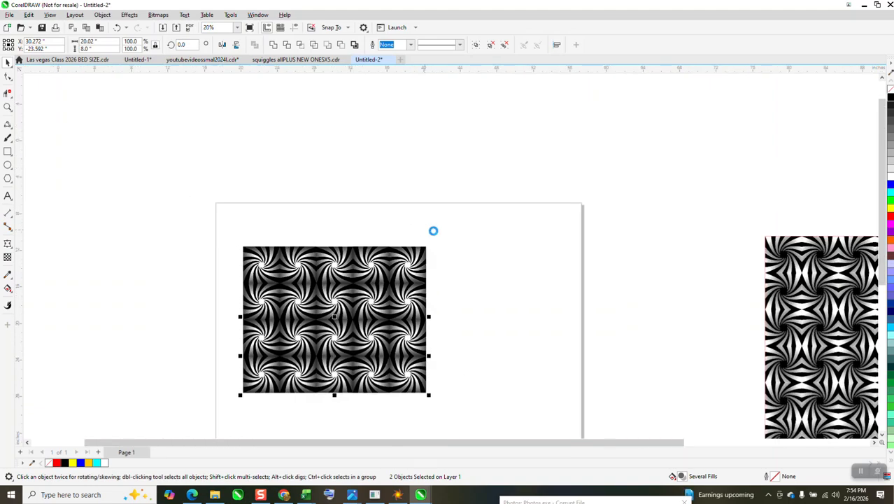
key("ctrl+d")
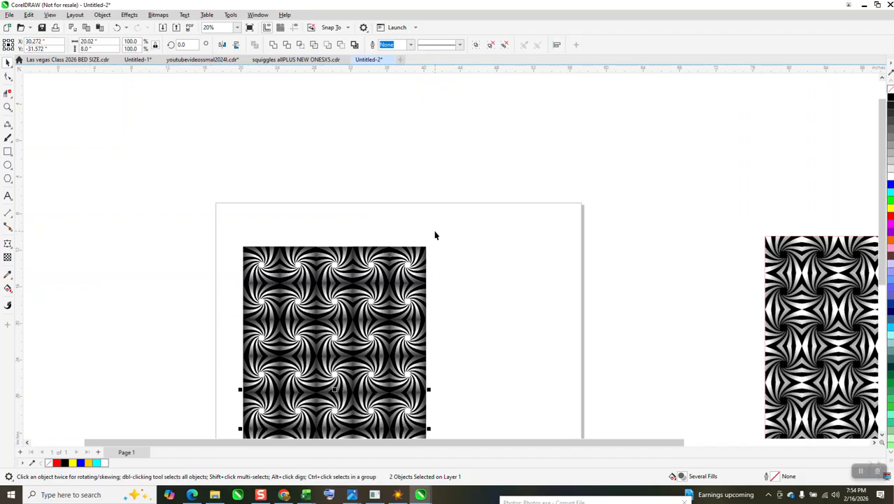
scroll(400, 219, "down", 2)
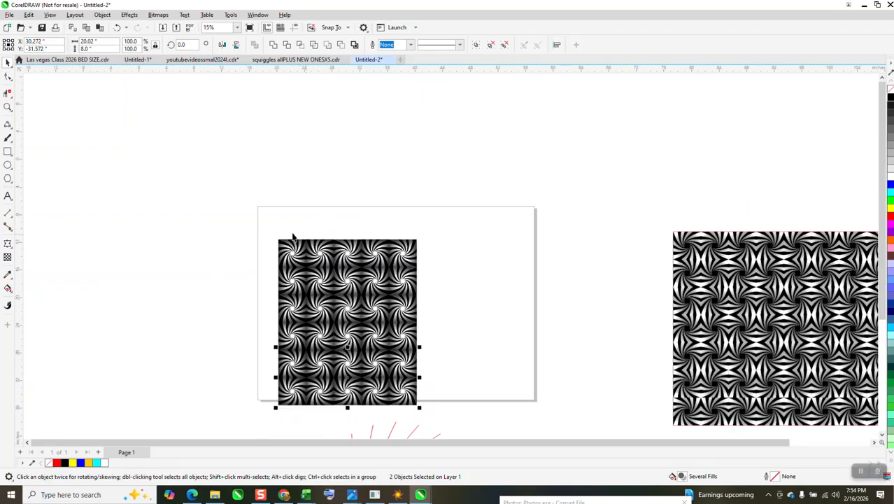
Select all six rows and move the pattern into the middle of the page
left_click_drag(275, 233, 437, 414)
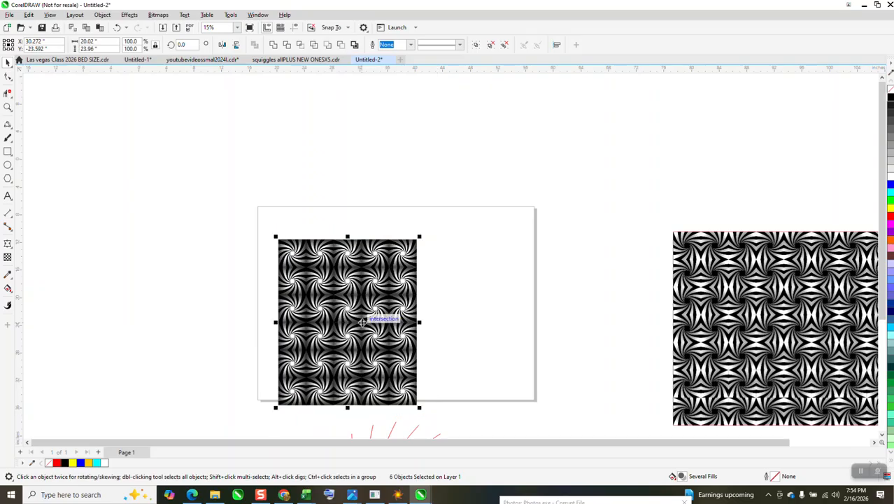
left_click_drag(361, 321, 406, 301)
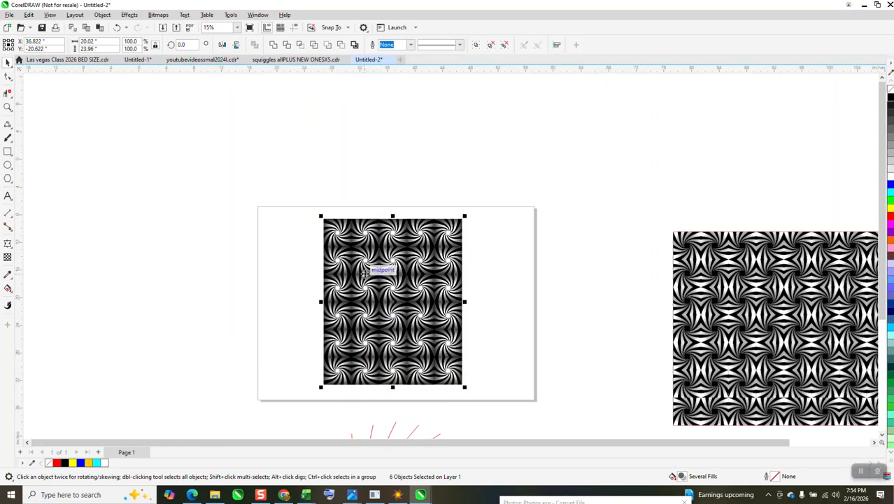
Fill the frame rectangle black and PowerClip the swirl pattern inside it
left_click(8, 151)
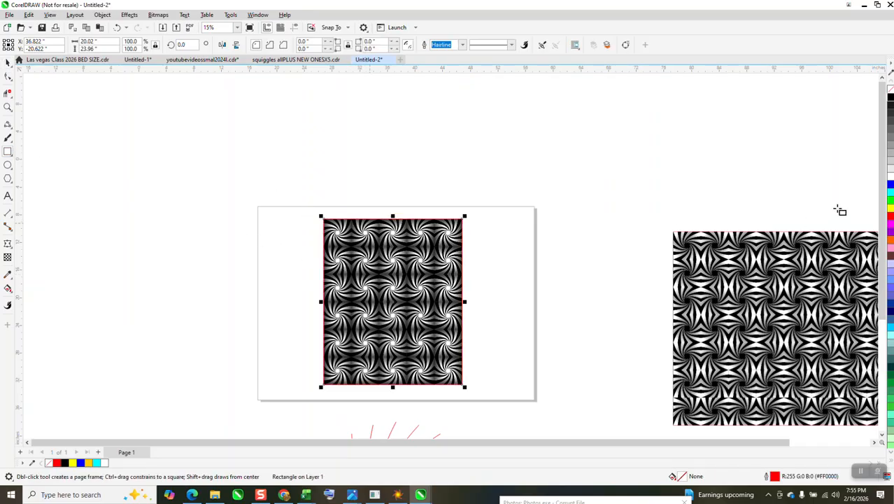
left_click(890, 100)
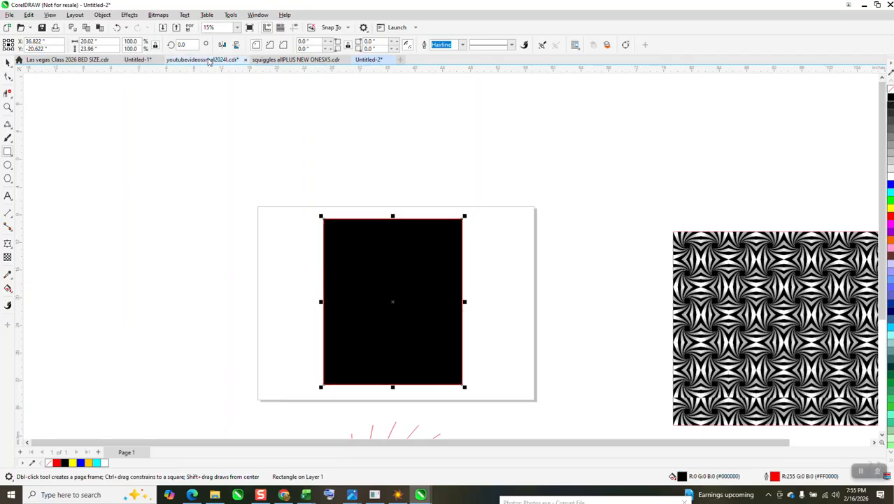
left_click(102, 15)
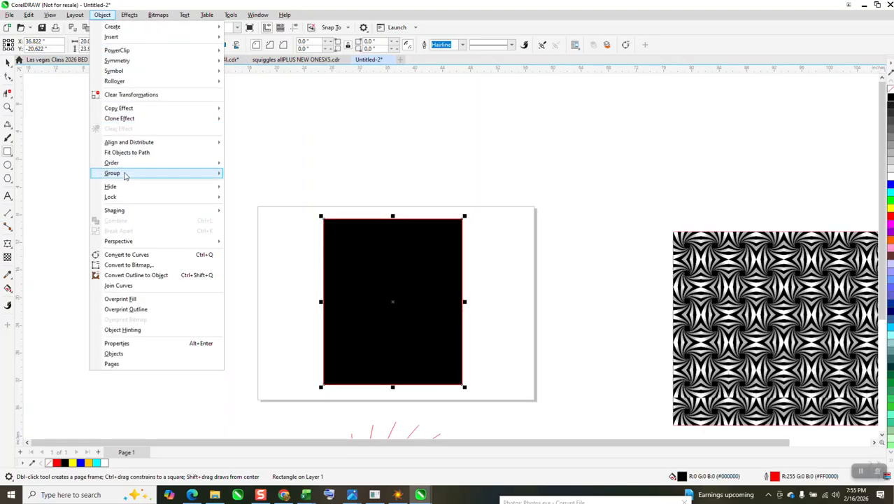
mouse_move(182, 165)
left_click(262, 177)
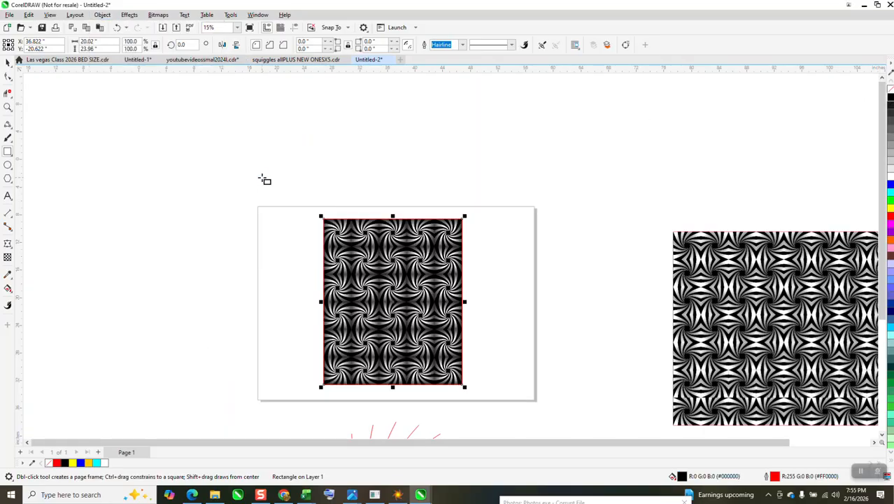
Zoom in and out to inspect the seams of the clipped swirl pattern
left_click(8, 107)
left_click_drag(316, 214, 462, 275)
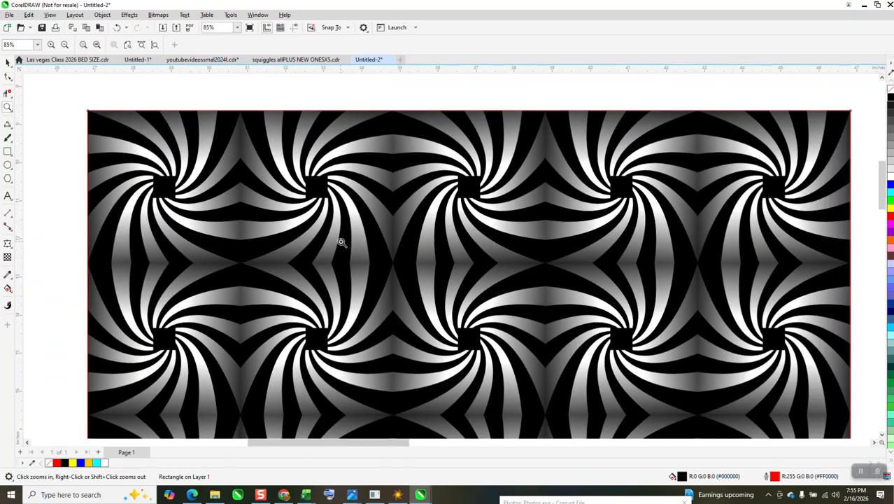
right_click(341, 242)
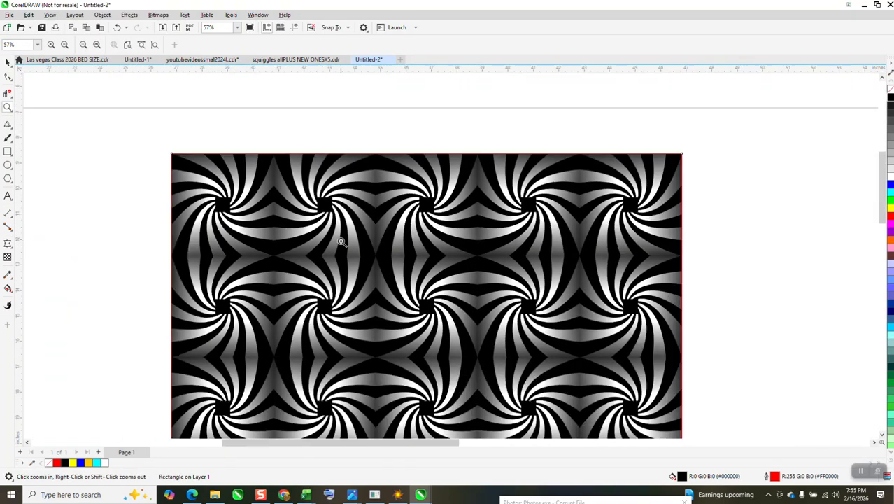
right_click(337, 235)
right_click(334, 223)
right_click(334, 222)
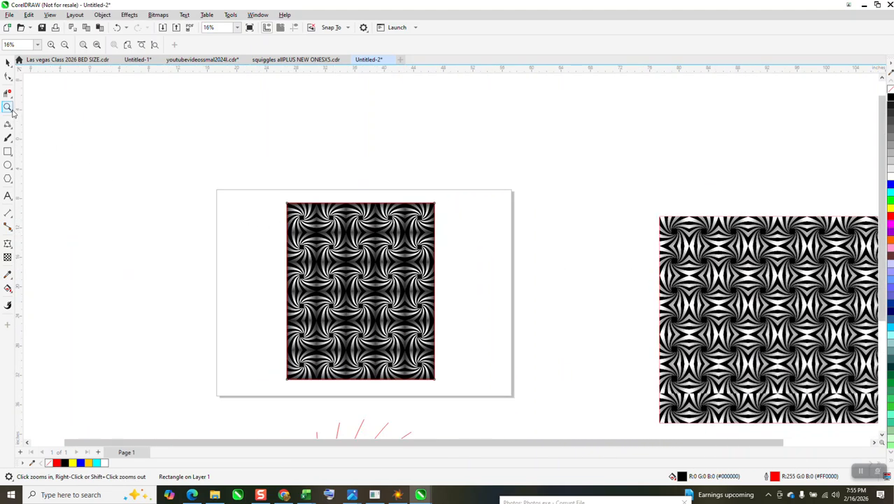
left_click_drag(223, 168, 508, 294)
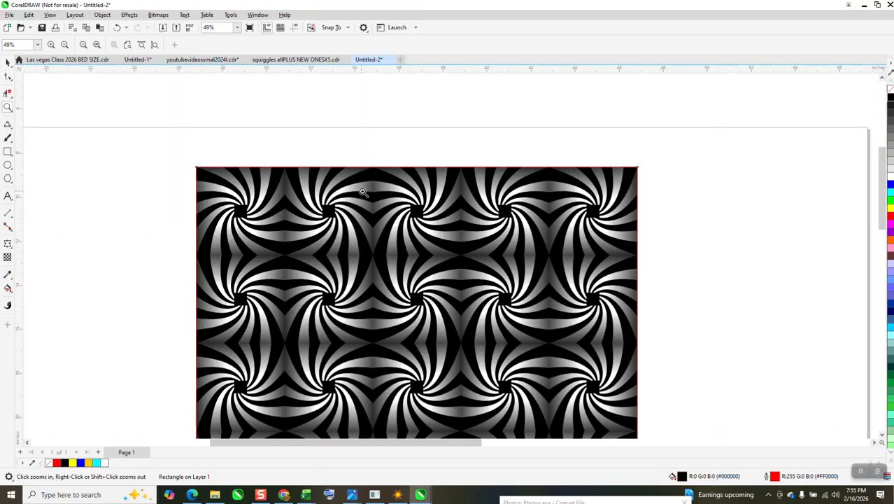
scroll(458, 215, "down", 5)
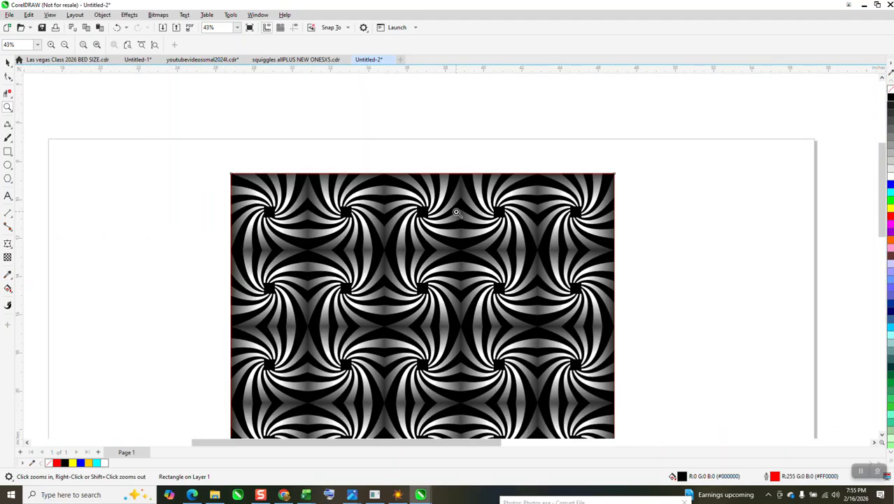
left_click_drag(651, 205, 698, 250)
scroll(608, 256, "down", 1)
Zoom around the finished pattern to compare it with the reference image
scroll(588, 251, "down", 4)
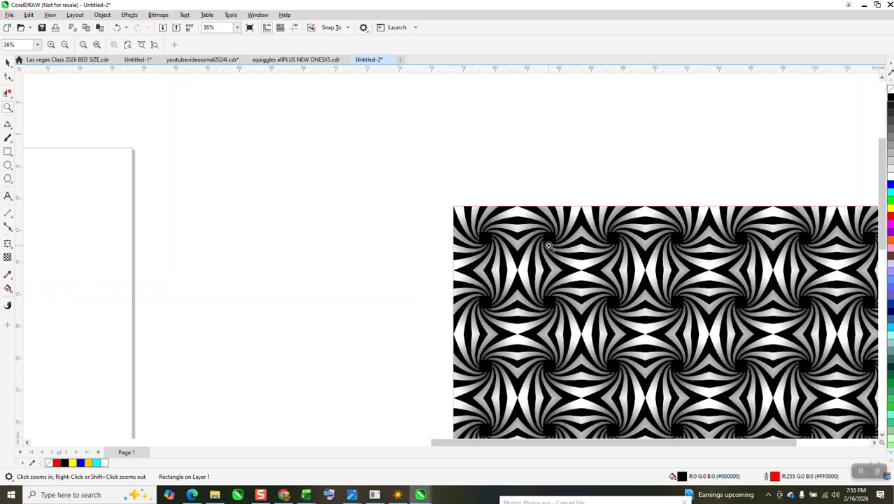
scroll(579, 241, "down", 4)
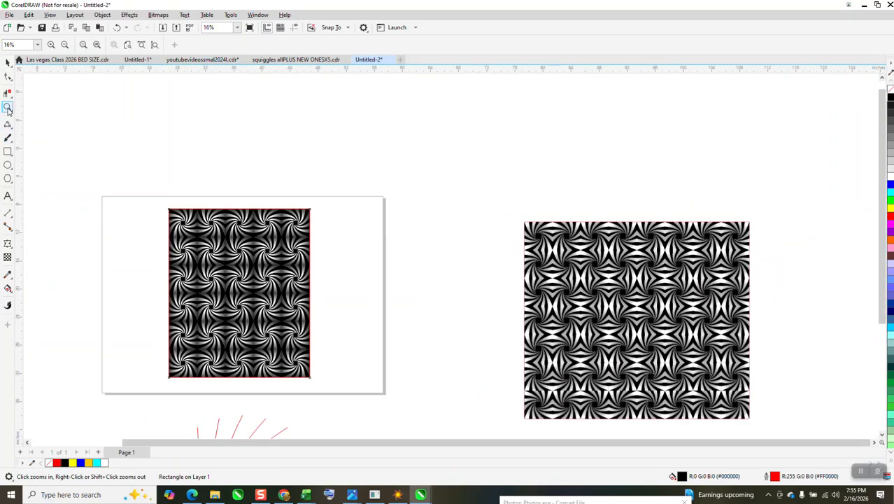
left_click_drag(159, 193, 358, 402)
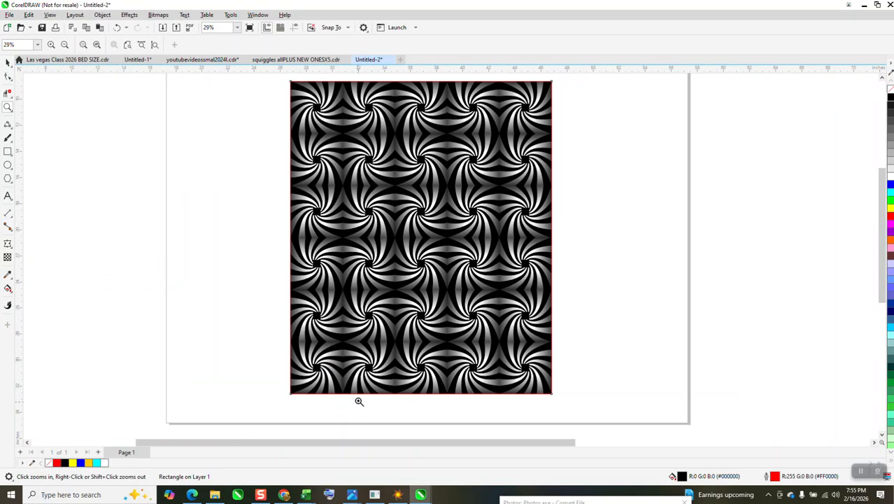
scroll(390, 273, "up", 3)
scroll(360, 275, "up", 2)
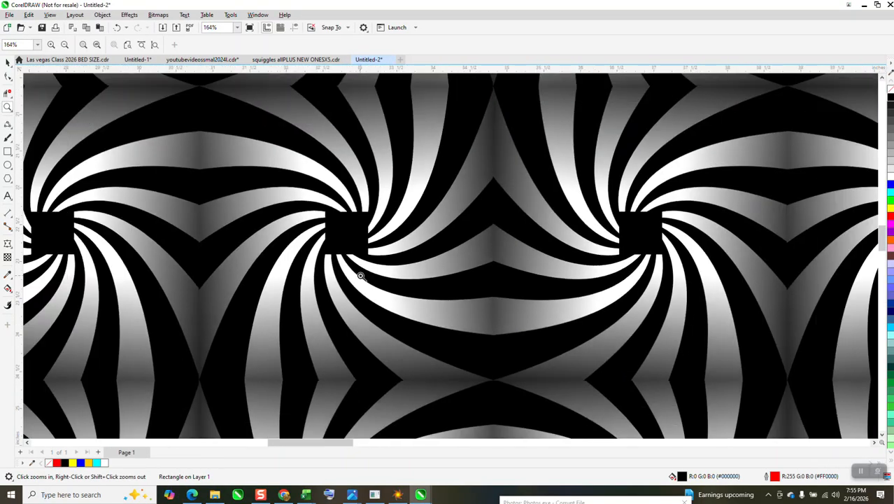
scroll(360, 275, "down", 4)
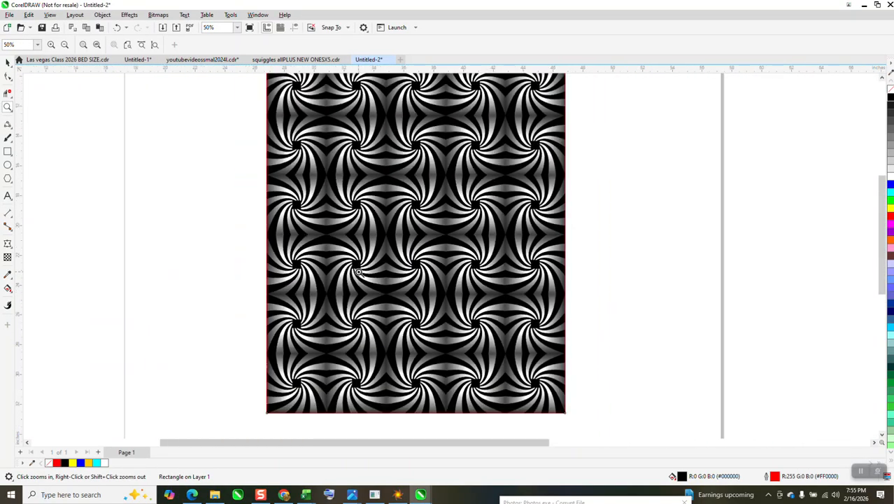
scroll(359, 273, "down", 2)
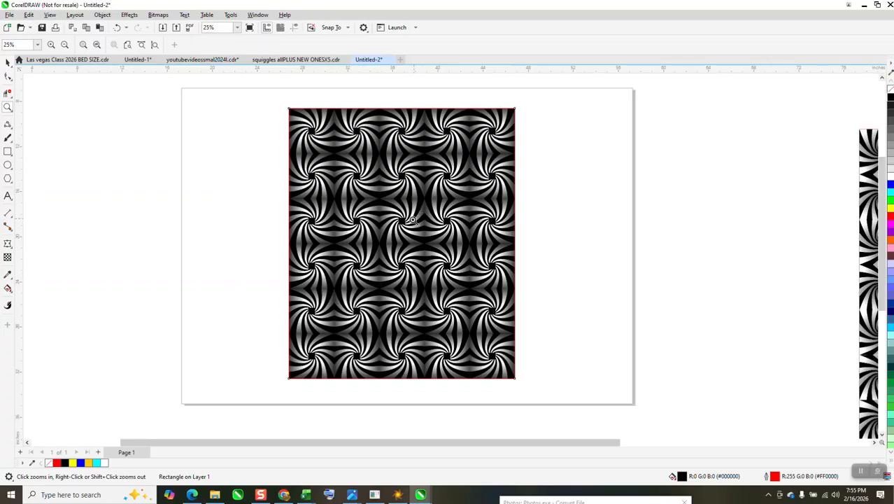
scroll(420, 216, "down", 1)
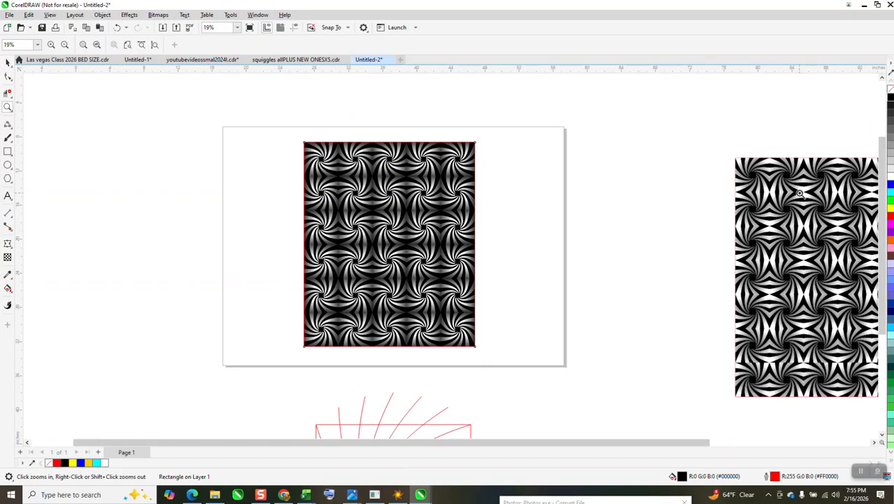
left_click_drag(408, 175, 451, 211)
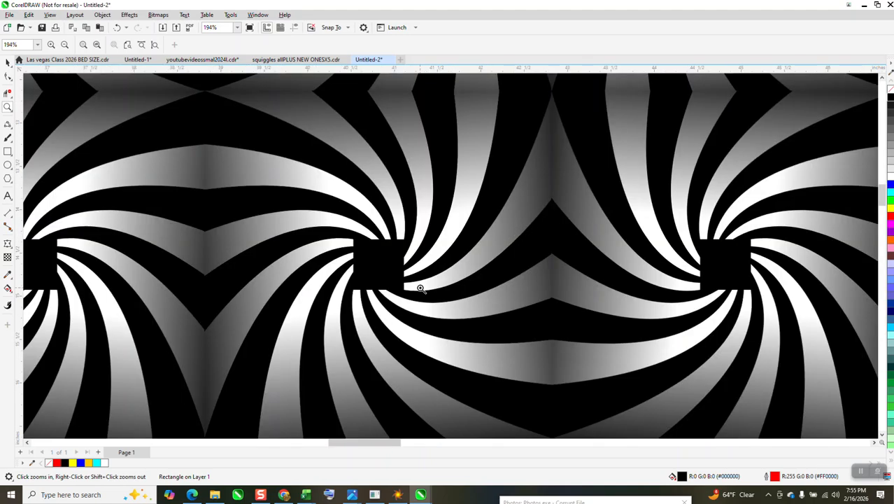
scroll(445, 232, "down", 4)
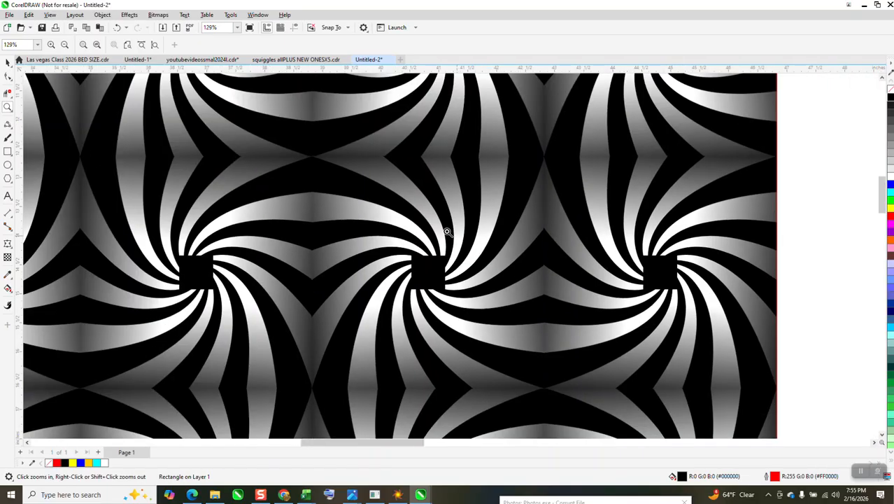
scroll(442, 231, "down", 3)
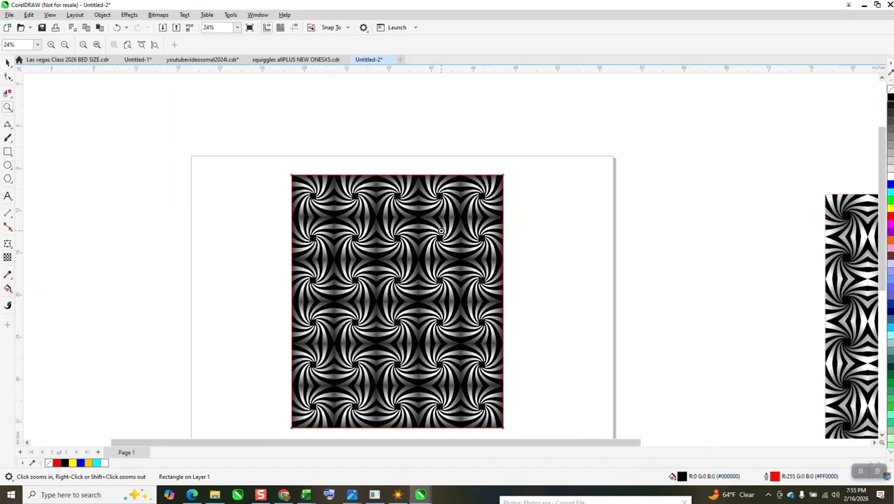